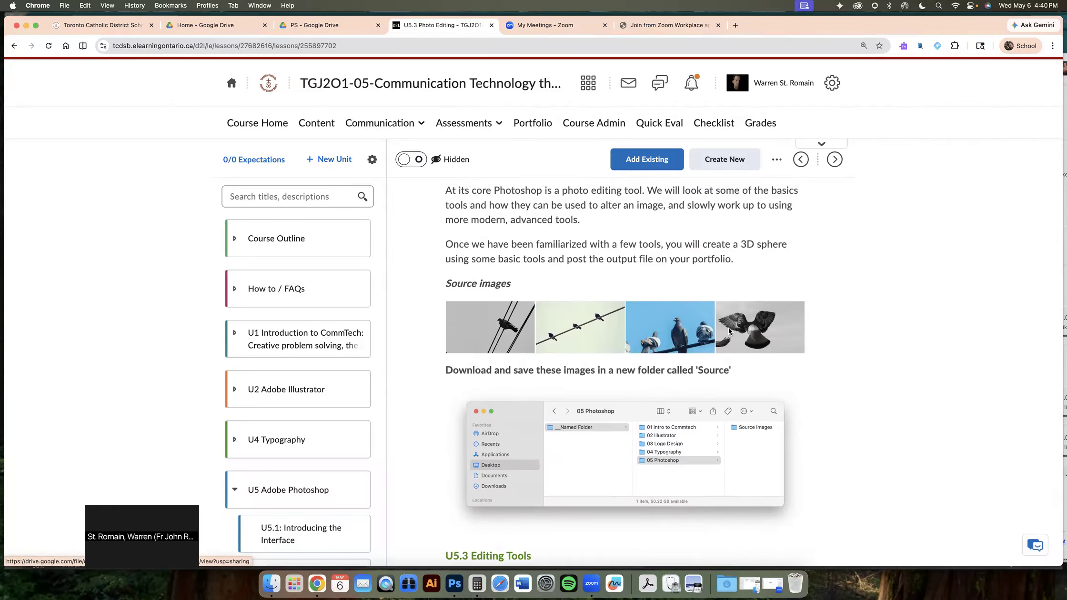
Review the pigeon source images in Drive and the lesson page, then switch to Photoshop
left_click(328, 25)
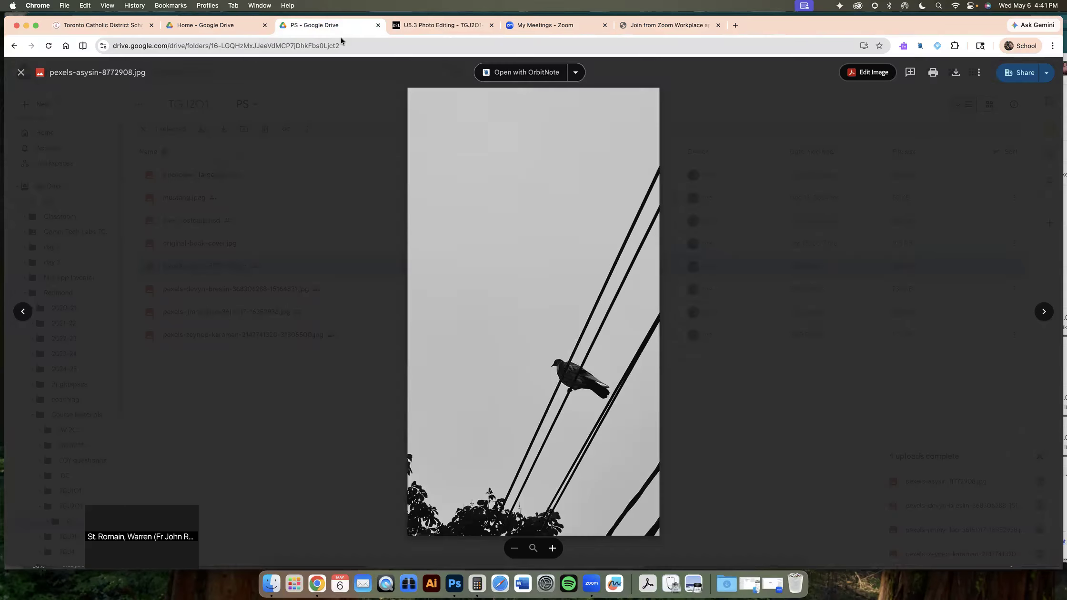
left_click(742, 87)
left_click(466, 27)
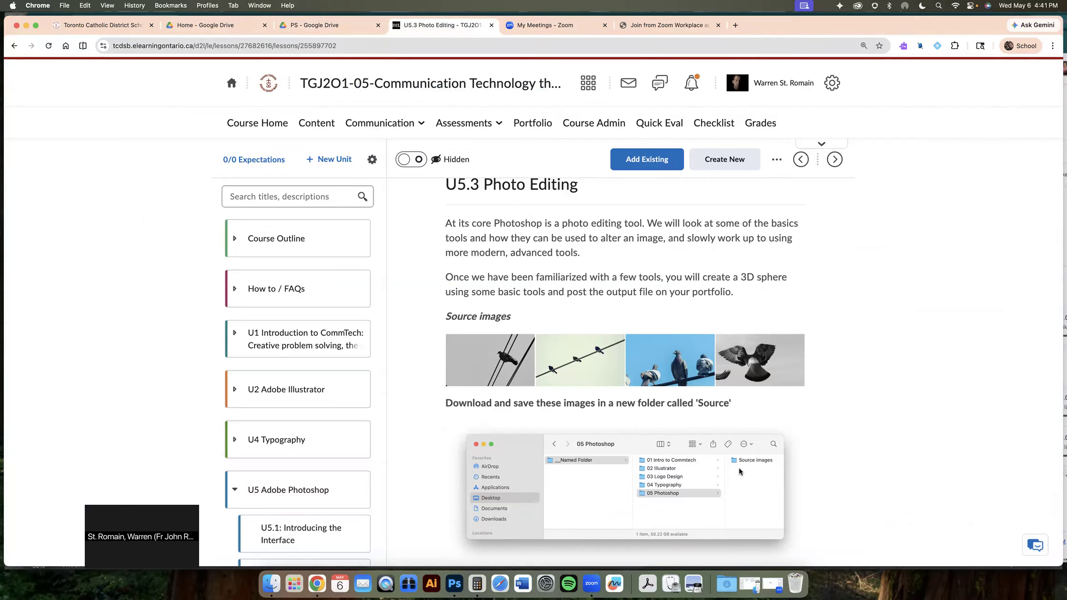
key("super+Tab")
key("super+Tab")
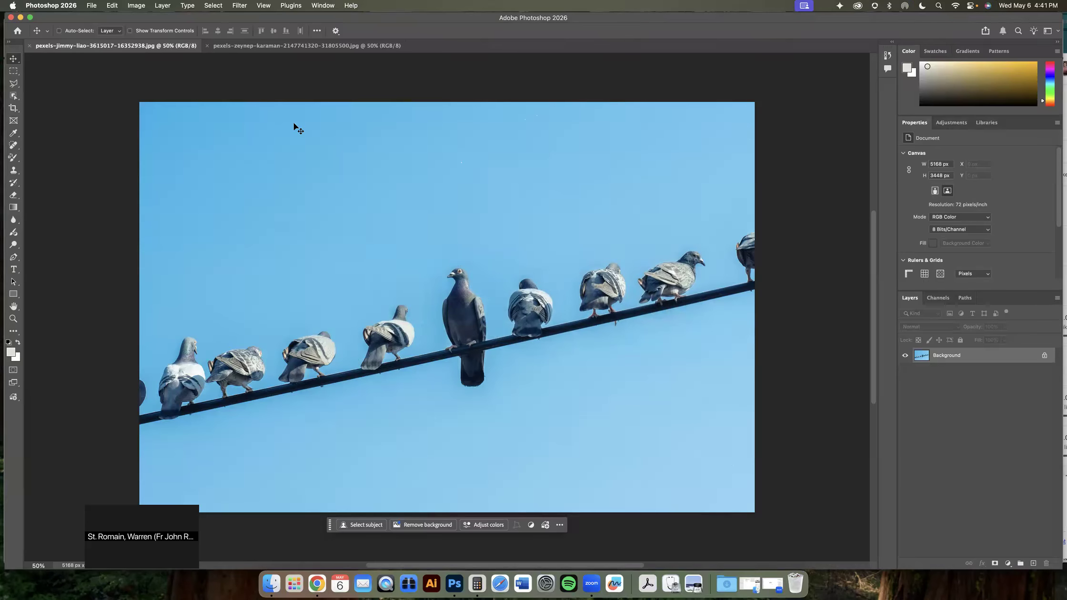
Switch between the two open pigeon photos to compare them
left_click(229, 45)
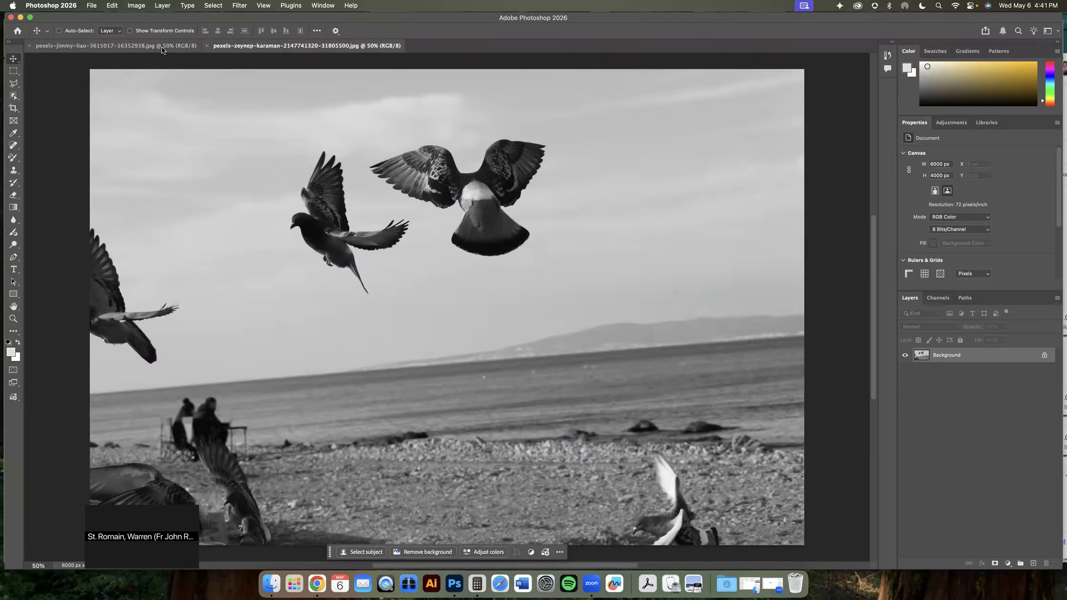
left_click(161, 47)
left_click(238, 47)
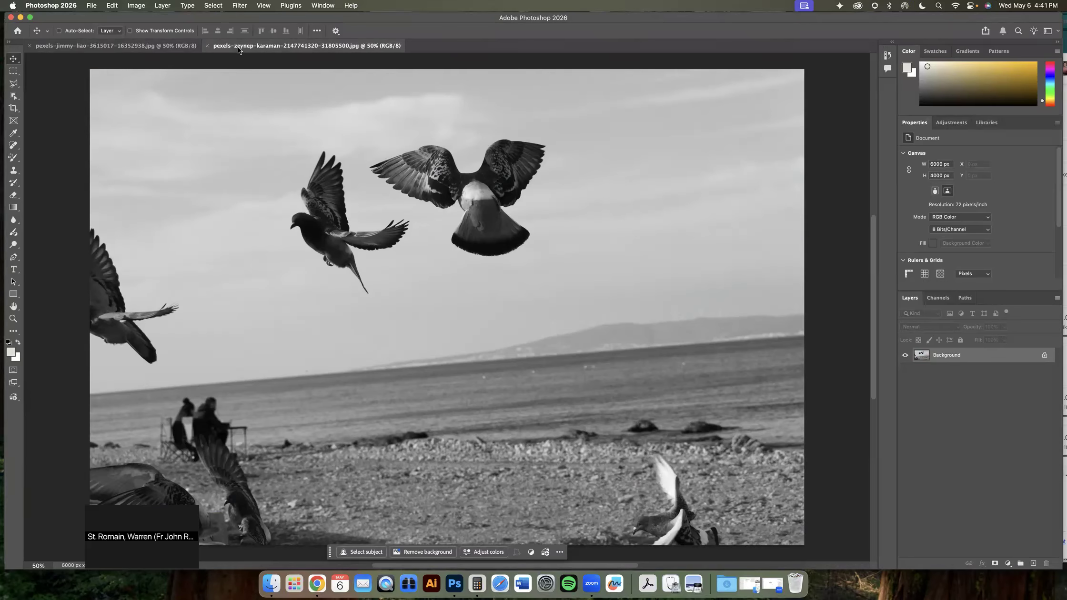
left_click(169, 45)
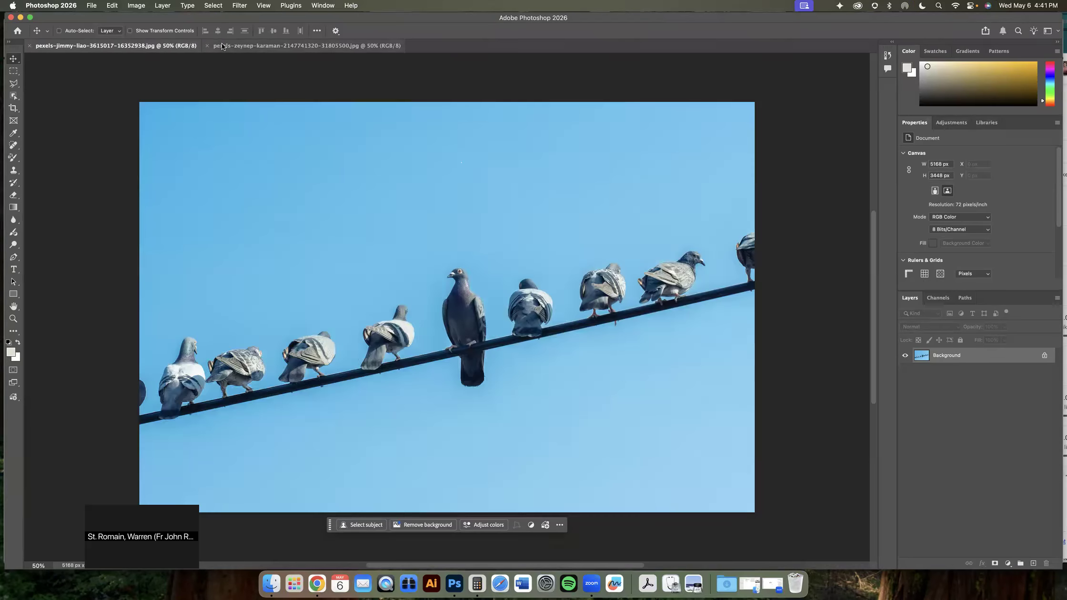
left_click(222, 46)
Arrange the open documents in a 2-up Vertical layout
left_click(321, 5)
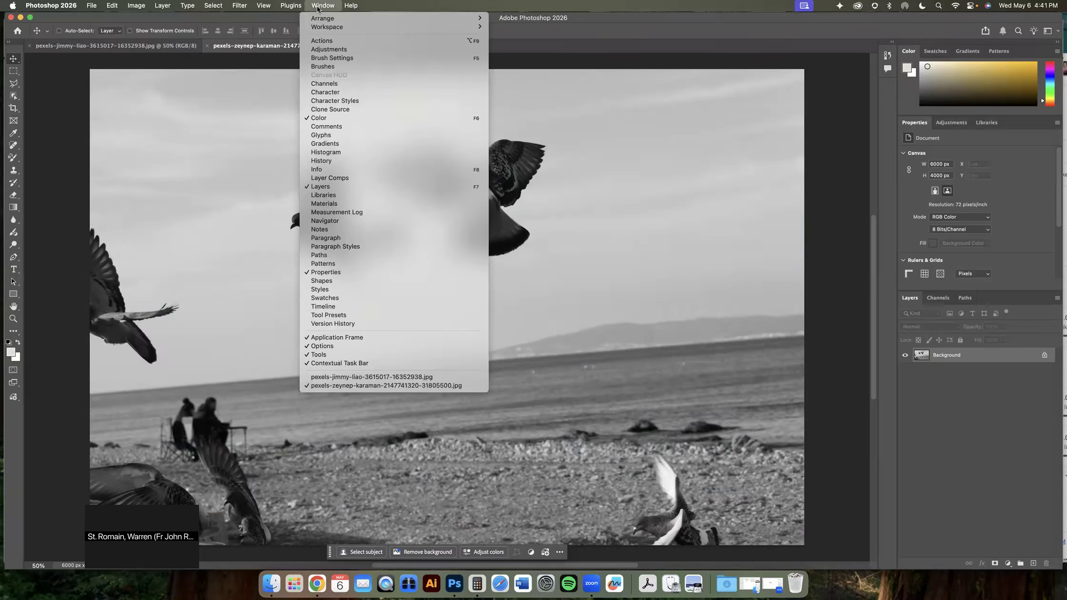
mouse_move(346, 28)
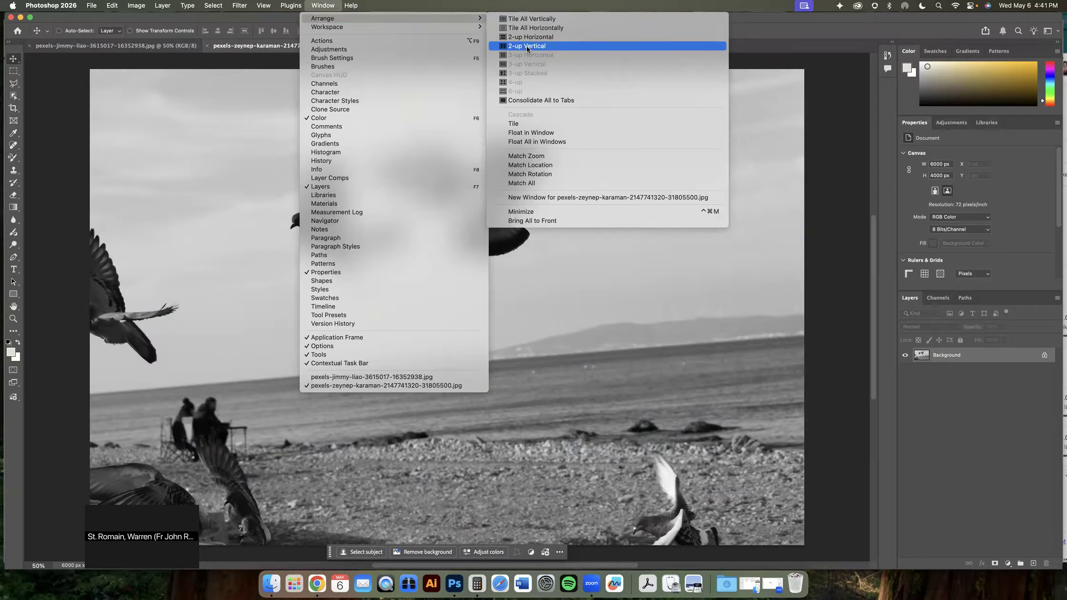
left_click(527, 46)
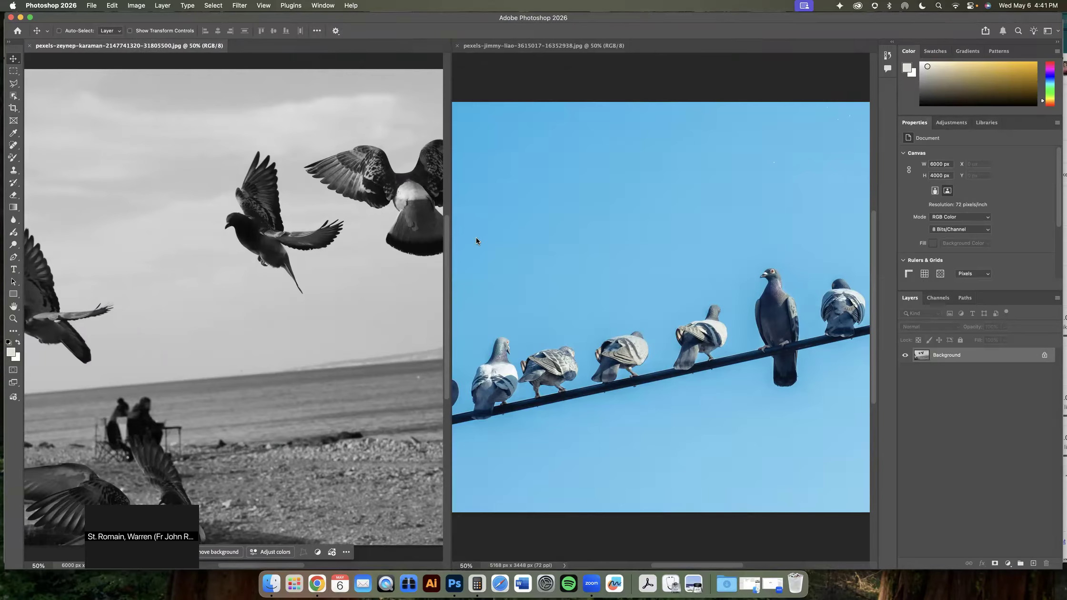
Tile all open documents vertically
left_click(324, 7)
mouse_move(328, 18)
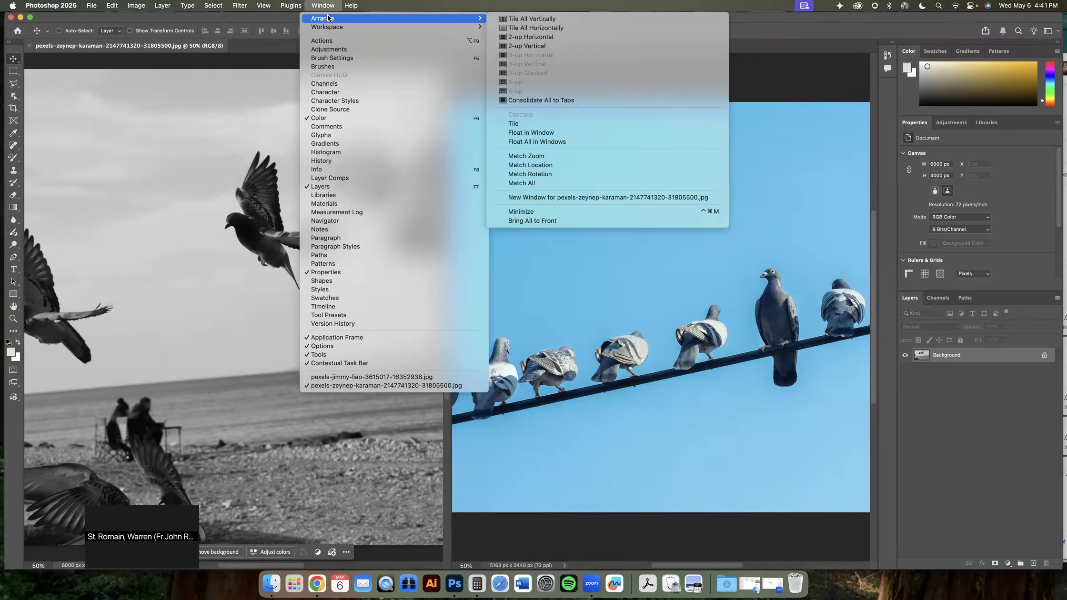
left_click(517, 19)
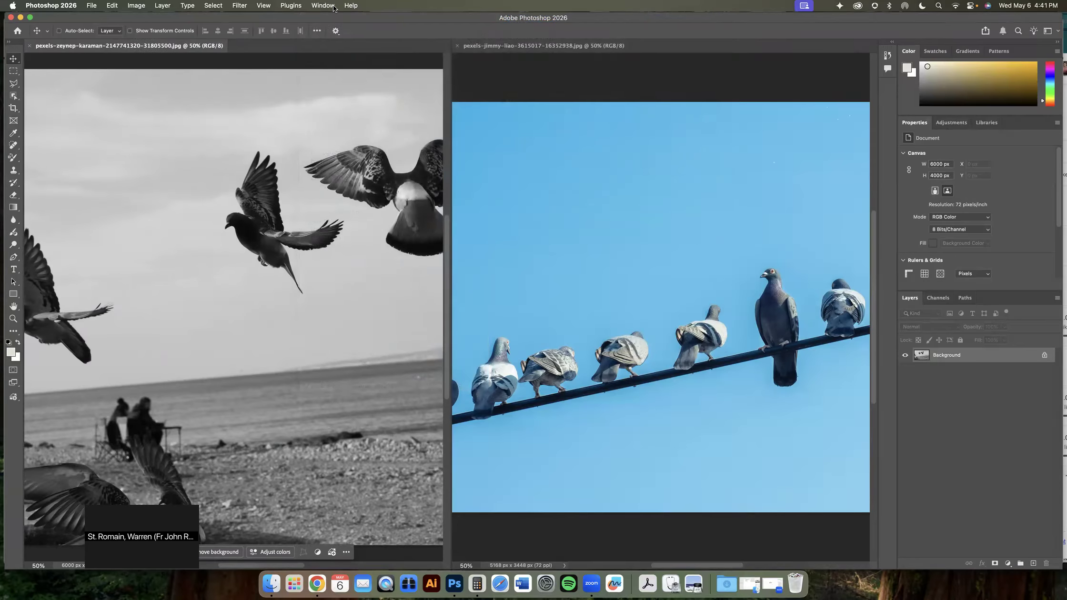
Consolidate all open documents back into tabs
left_click(334, 7)
mouse_move(331, 18)
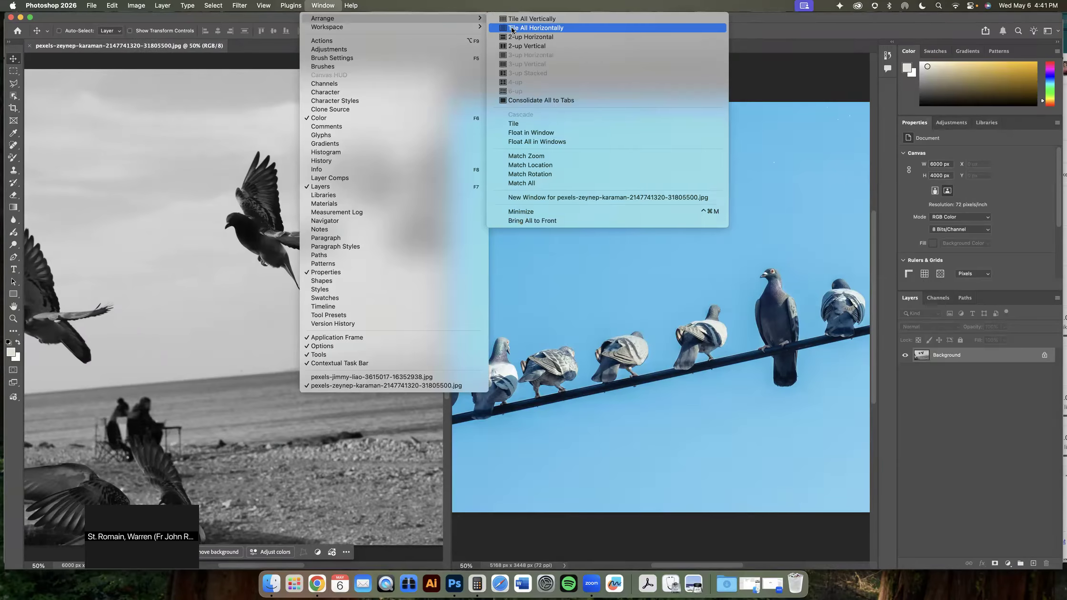
left_click(544, 101)
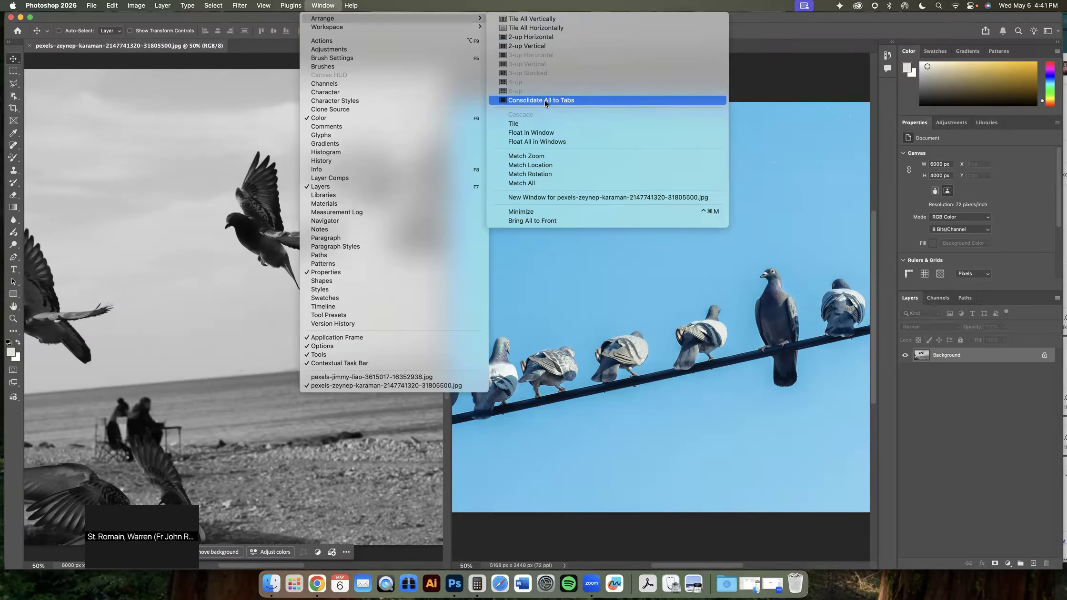
Add a new empty layer to the photo of pigeons on the blue-sky wire
left_click(243, 47)
left_click(190, 47)
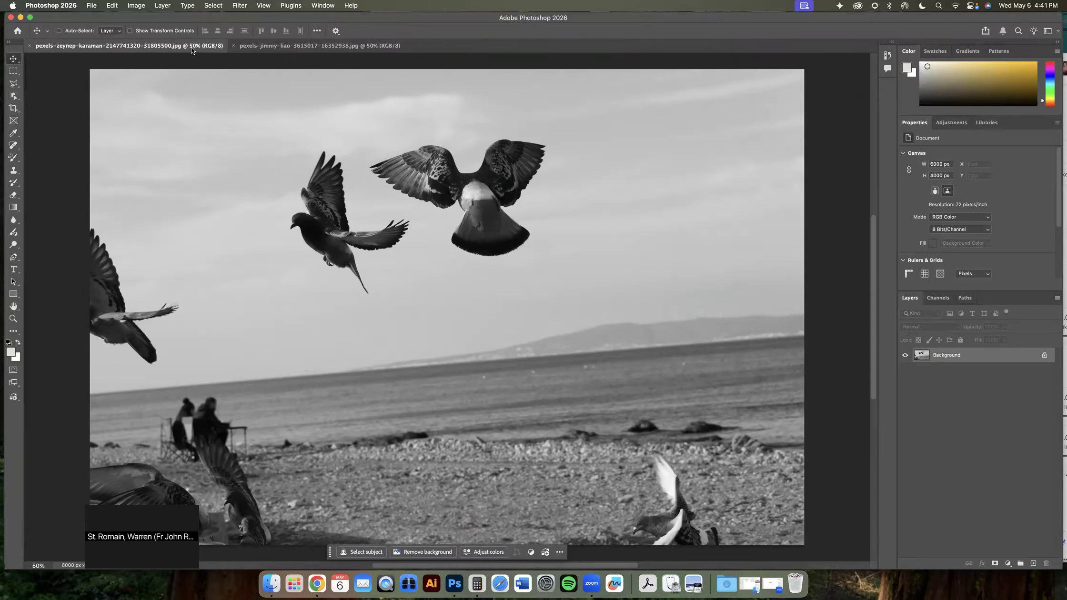
left_click(266, 45)
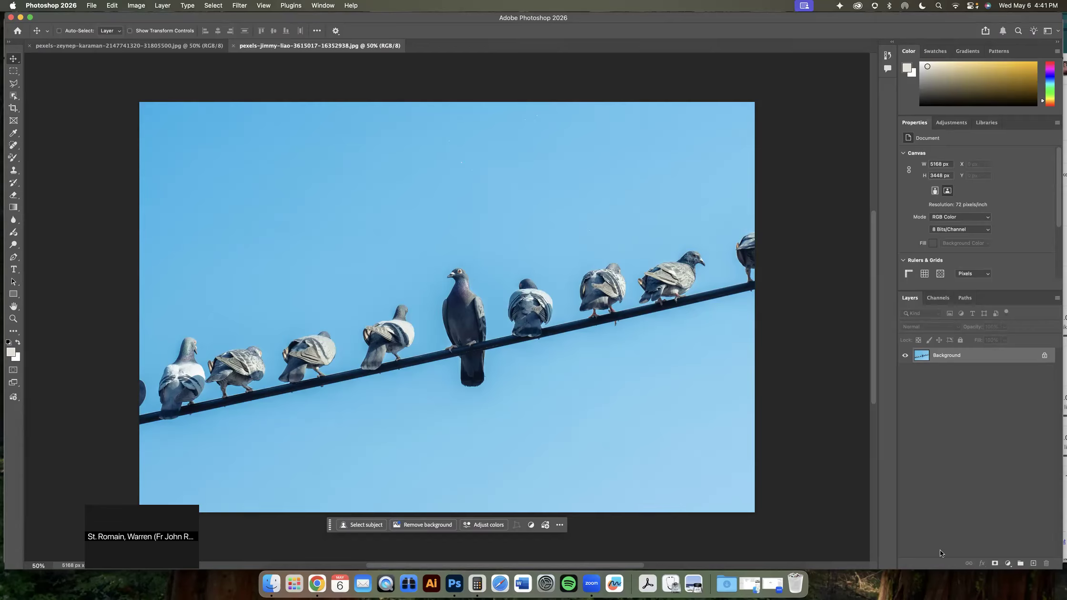
left_click(1033, 564)
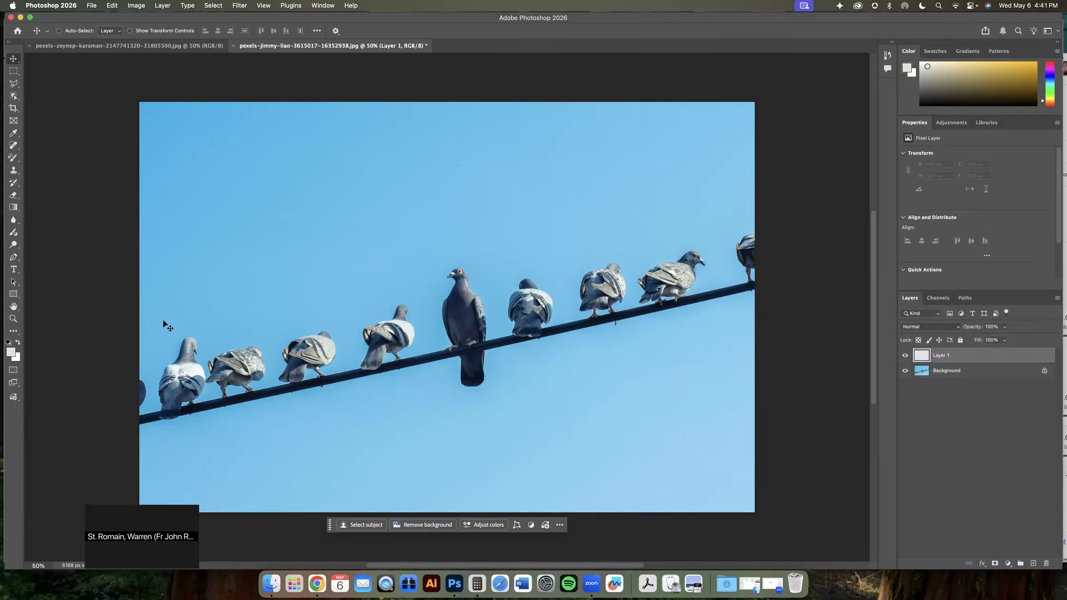
Rename the new layer to bird 1, with the Clone Stamp tool active
left_click(14, 170)
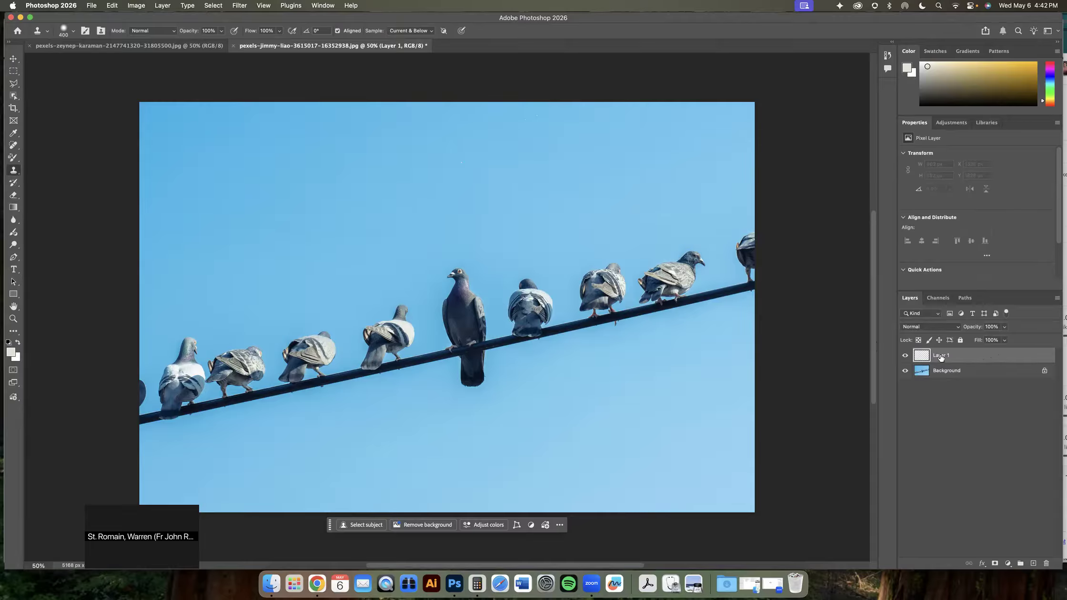
type("bird 1")
key("Return")
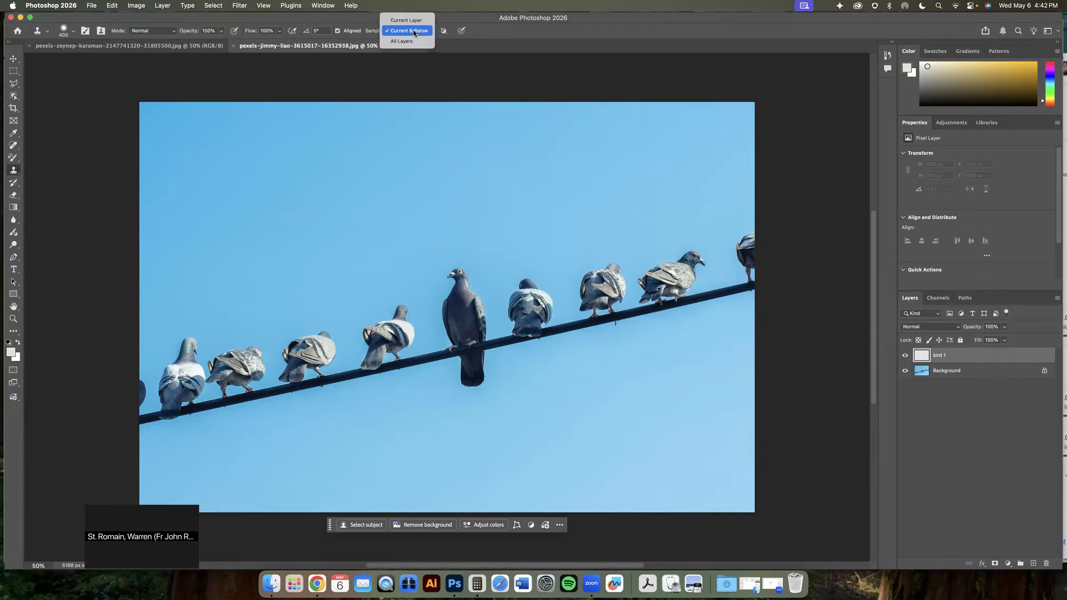
Clone the large grey pigeon onto the bird 1 layer beside it, sampling Current & Below at 100% zoom
left_click(414, 32)
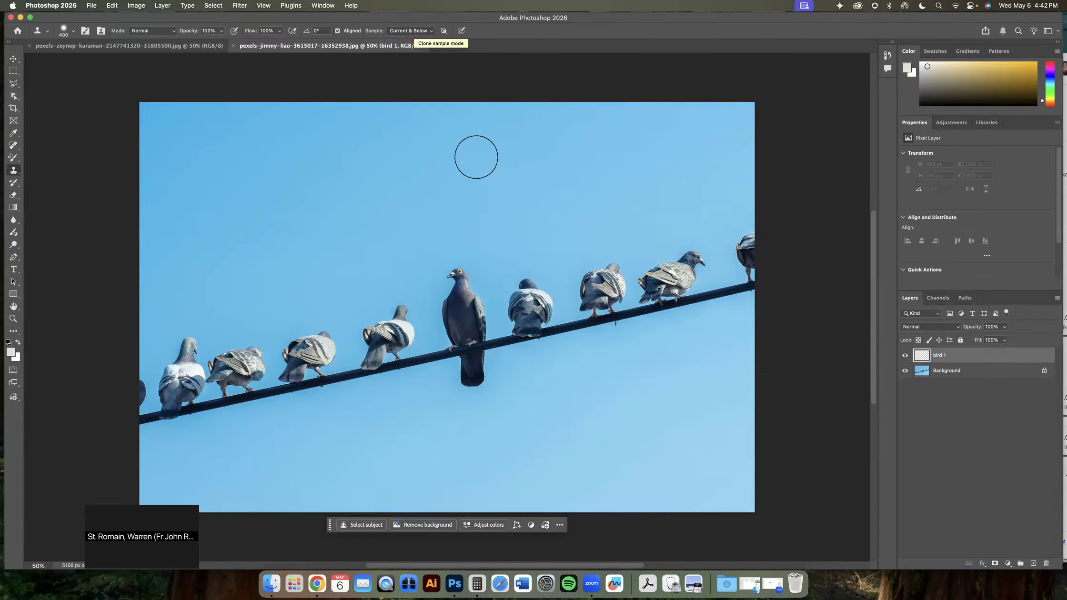
key("super+equal")
mouse_move(487, 325)
left_mouse_down()
mouse_move(613, 229)
mouse_move(679, 247)
mouse_move(676, 256)
left_mouse_up()
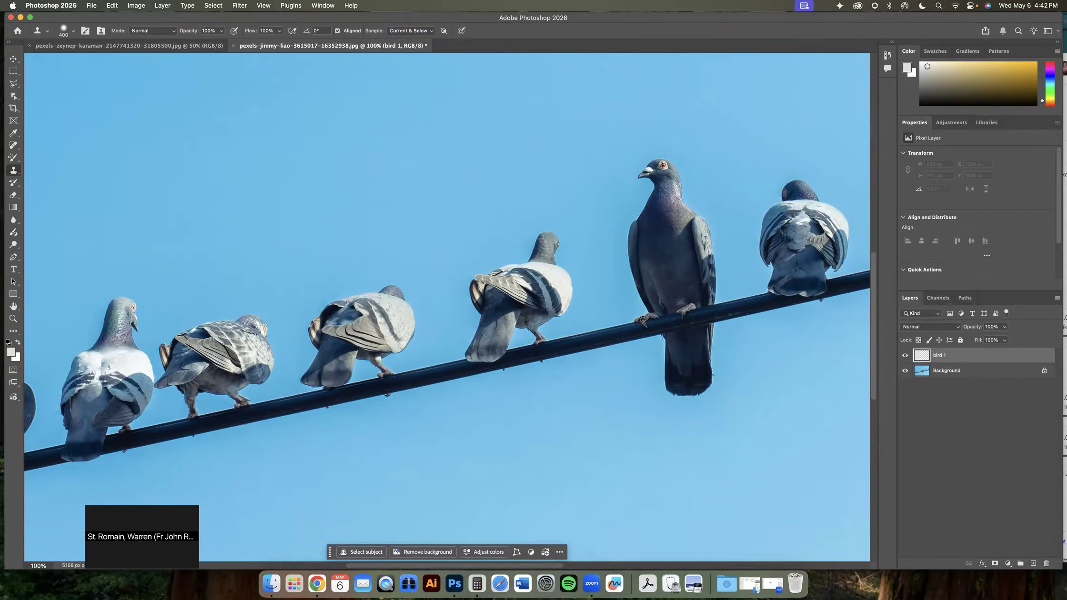
left_click(637, 322, "alt")
mouse_move(492, 326)
left_mouse_down()
mouse_move(686, 258)
mouse_move(587, 302)
left_mouse_up()
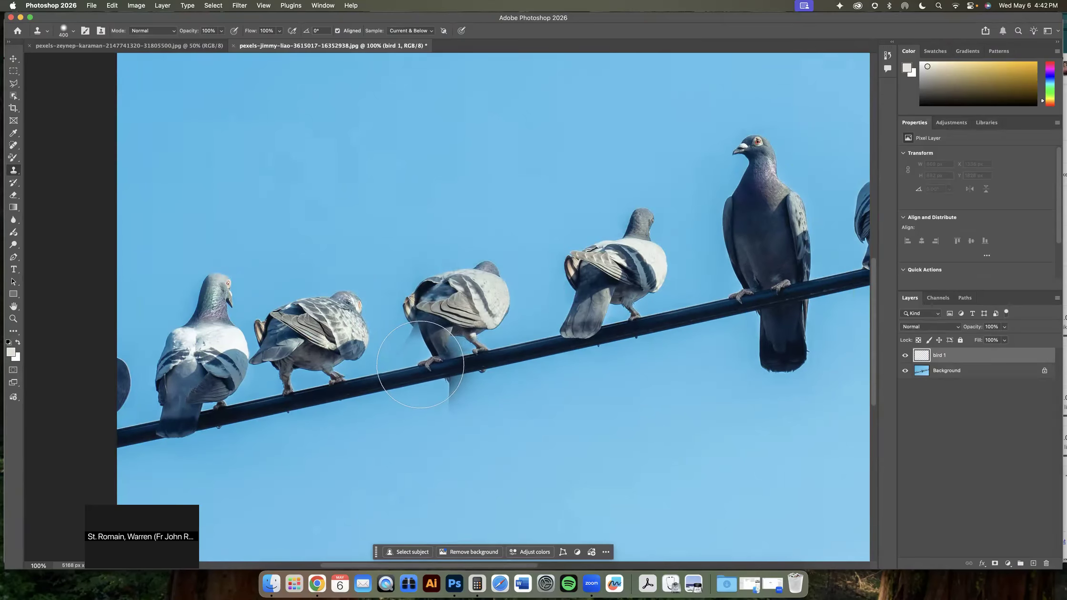
mouse_move(429, 363)
left_mouse_down()
mouse_move(429, 292)
mouse_move(446, 426)
mouse_move(465, 425)
mouse_move(481, 413)
mouse_move(470, 328)
mouse_move(484, 291)
mouse_move(458, 209)
mouse_move(436, 229)
mouse_move(447, 242)
mouse_move(439, 286)
mouse_move(455, 419)
mouse_move(476, 389)
mouse_move(443, 223)
left_mouse_up()
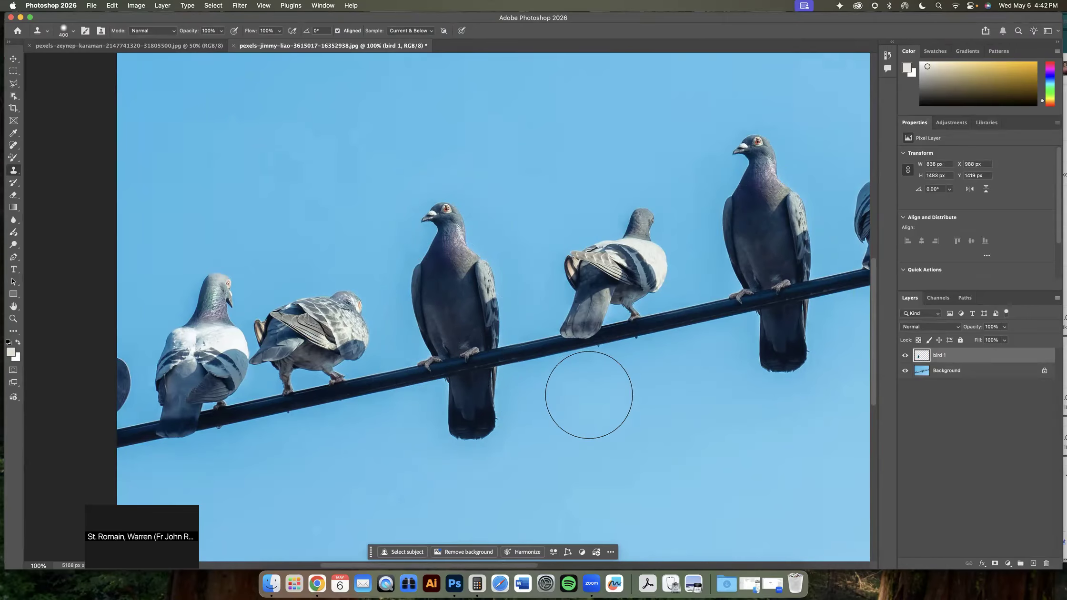
Toggle the visibility of the bird 1 and Background layers to inspect the cloned pigeon
key("space")
mouse_move(654, 400)
left_mouse_down()
mouse_move(494, 401)
mouse_move(453, 429)
left_mouse_up()
left_click(904, 355)
left_click(905, 355)
left_click(905, 355)
left_click(904, 355)
left_click(905, 371)
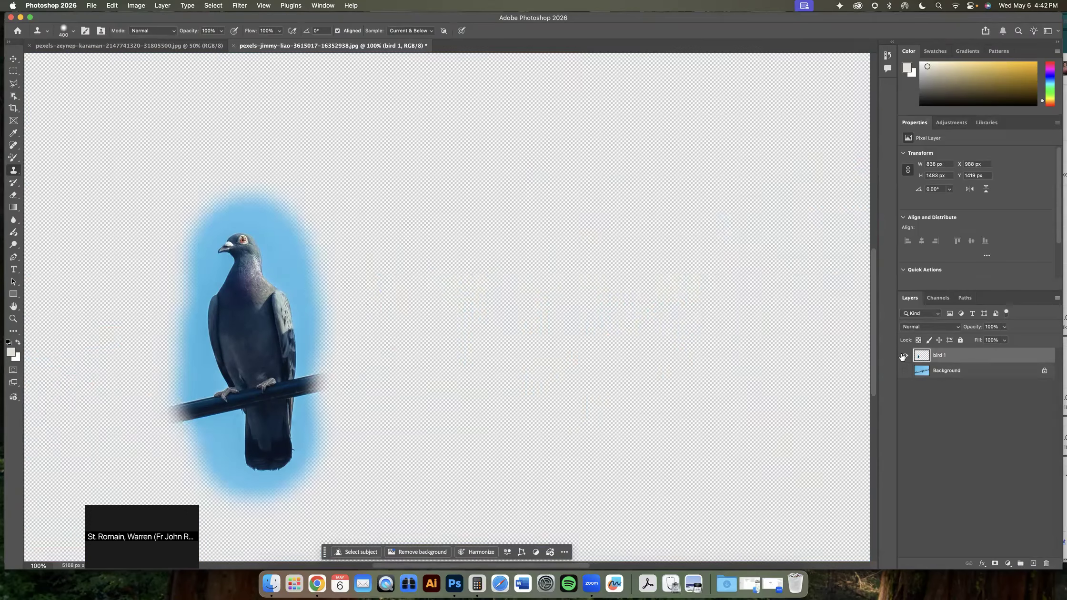
left_click(905, 370)
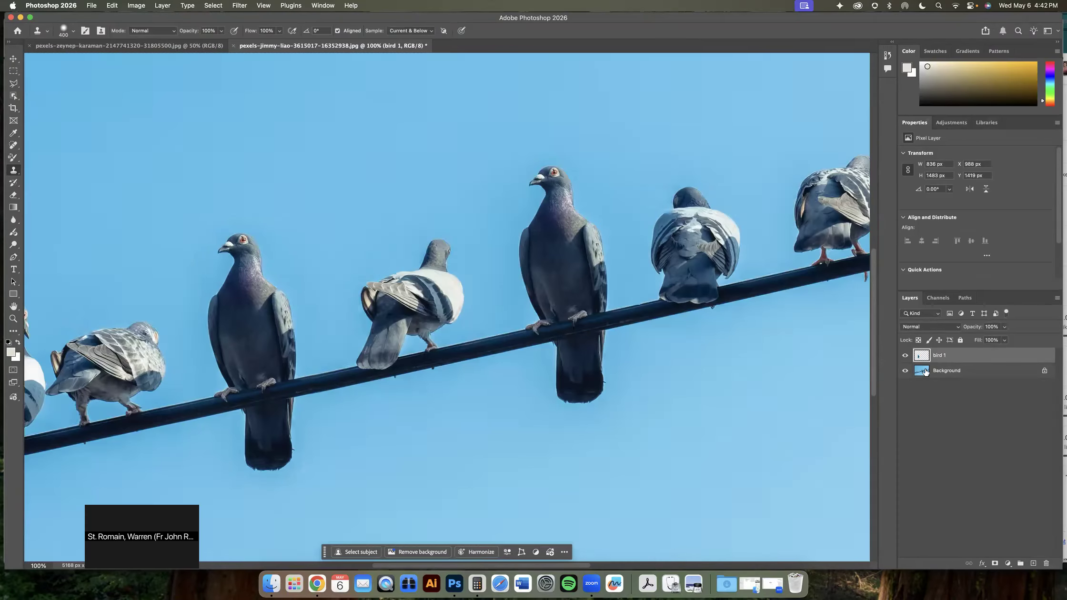
left_click(906, 355)
left_click(906, 356)
On the Background layer, draw a Polygonal Lasso selection around the standing grey pigeon on the wire
left_click(938, 374)
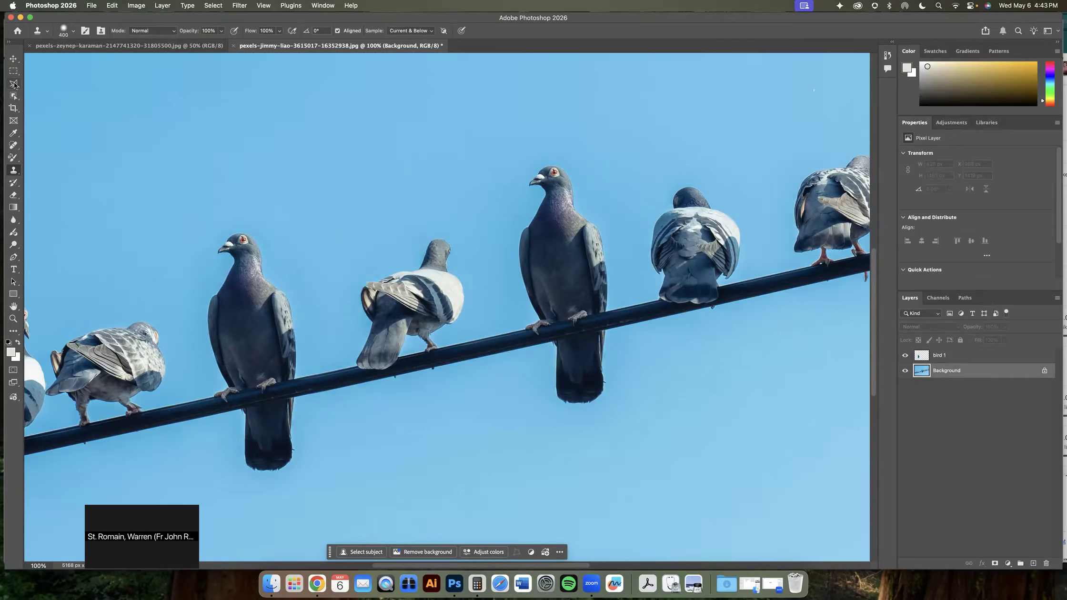
left_click_drag(13, 73, 22, 78)
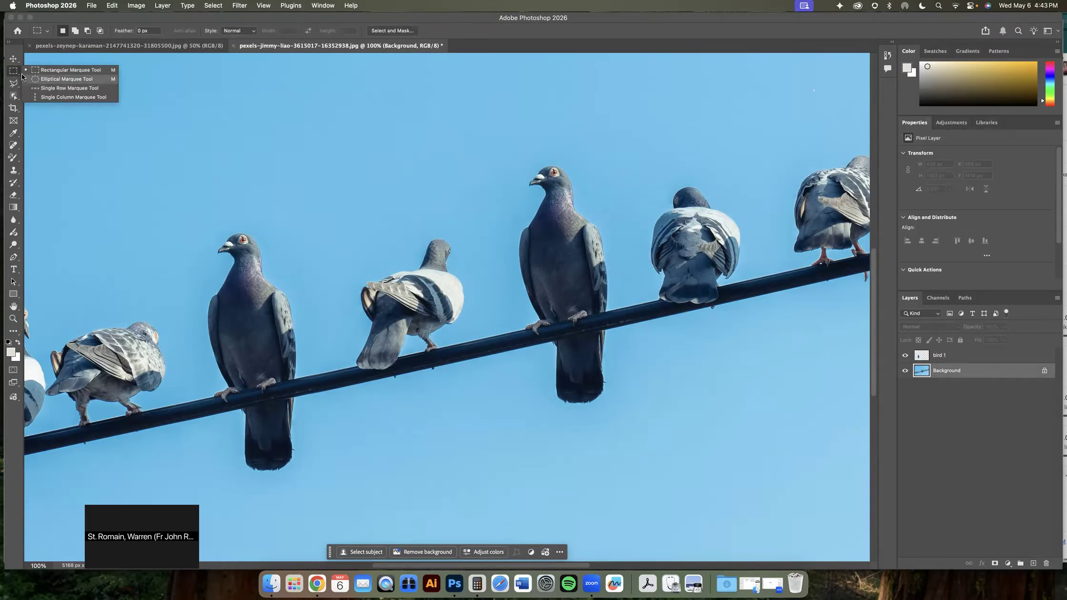
left_click(13, 84)
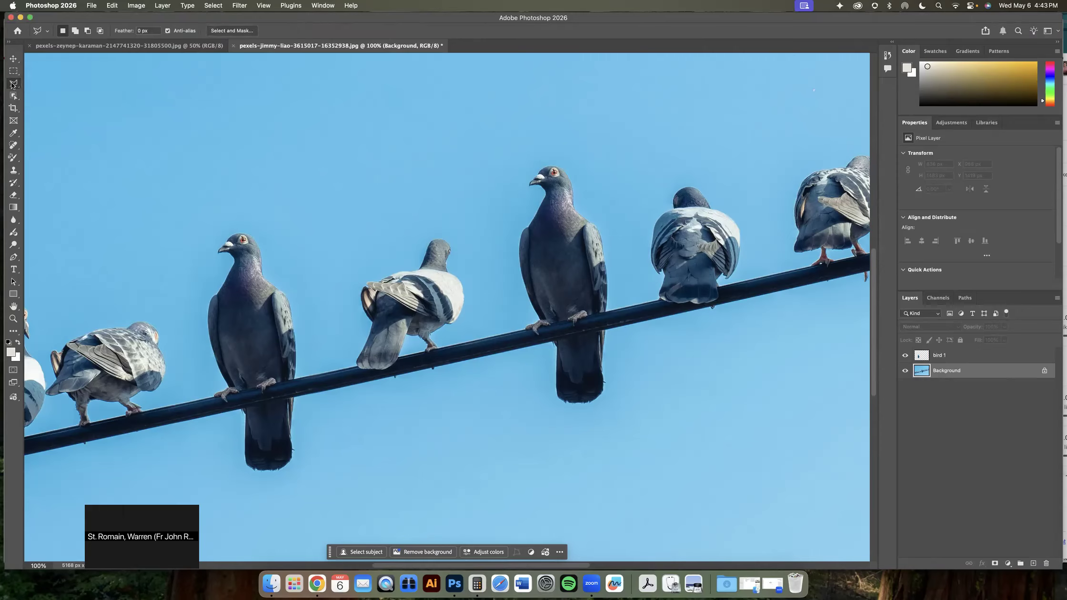
left_click(13, 85)
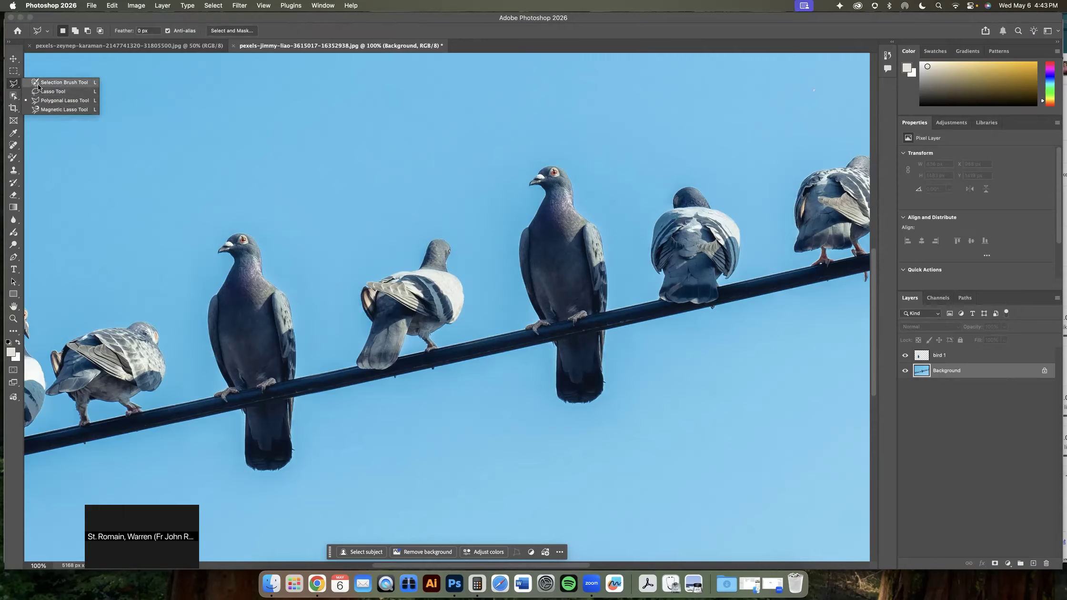
left_click(38, 84)
left_click(13, 86)
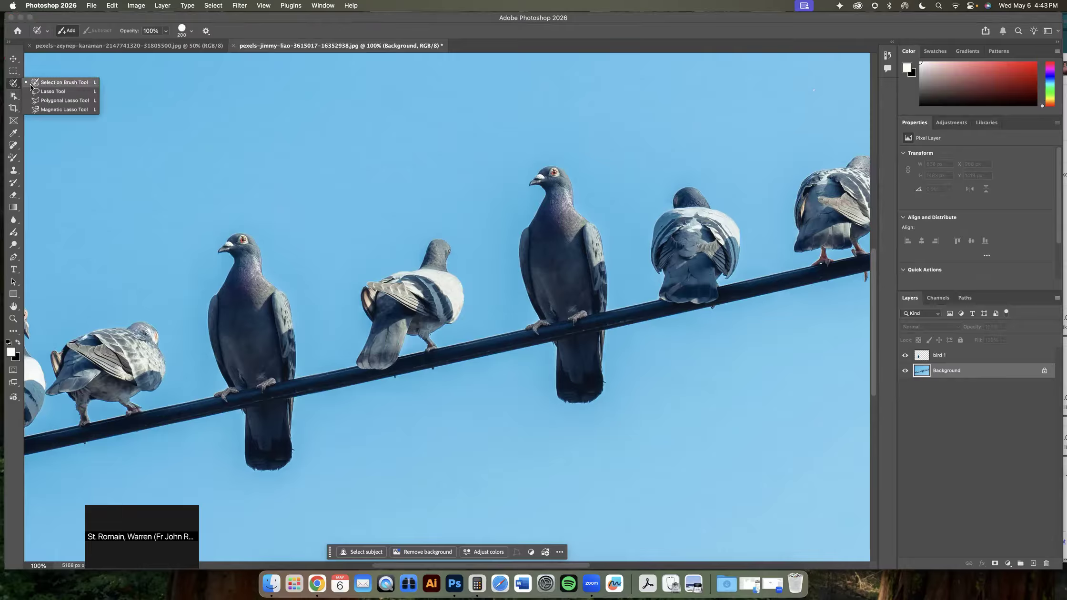
left_click(55, 101)
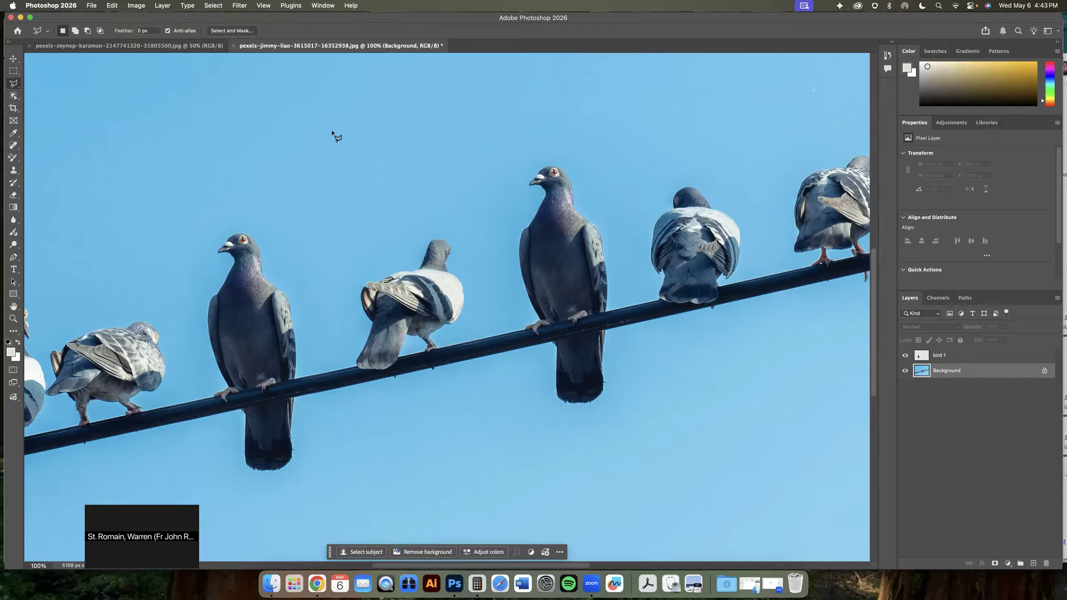
left_click(484, 145)
left_click(615, 130)
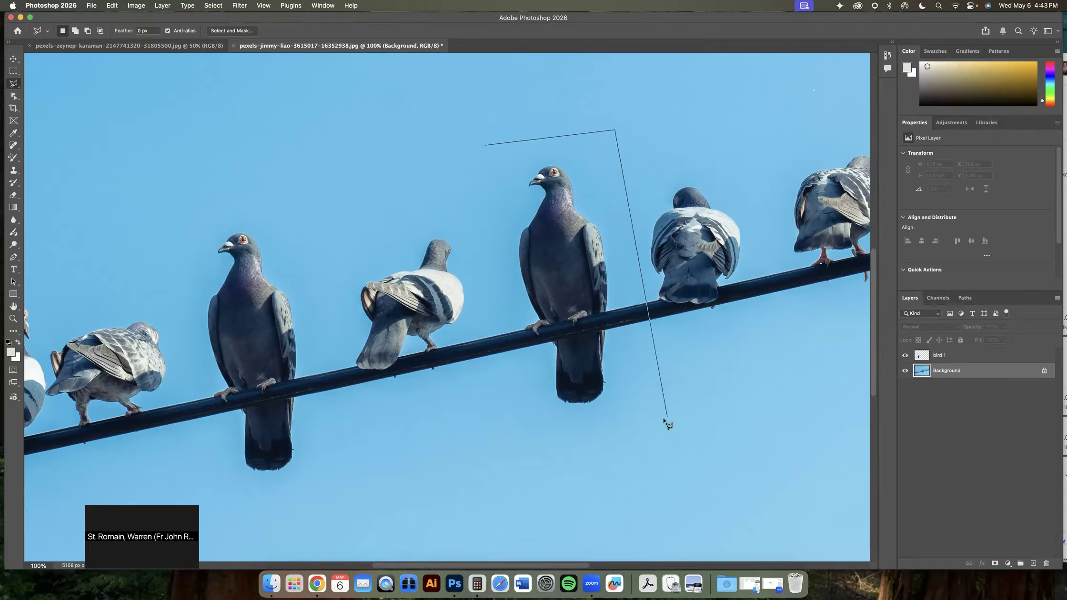
left_click(661, 427)
left_click(500, 452)
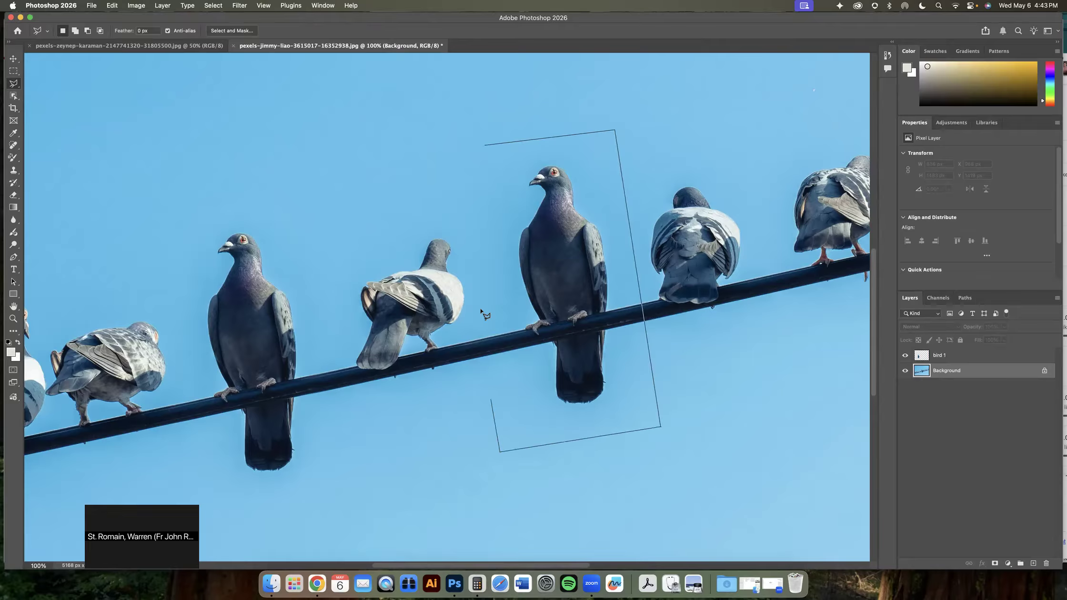
left_click(485, 146)
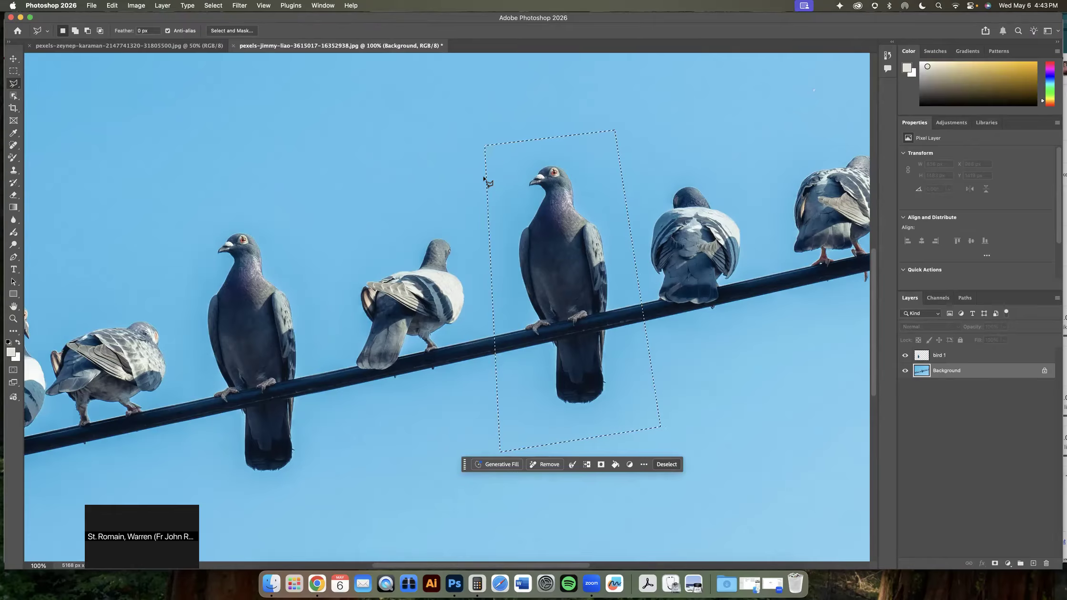
Remove the selected standing grey pigeon from the wire using generative Remove
left_click(216, 6)
left_click(220, 27)
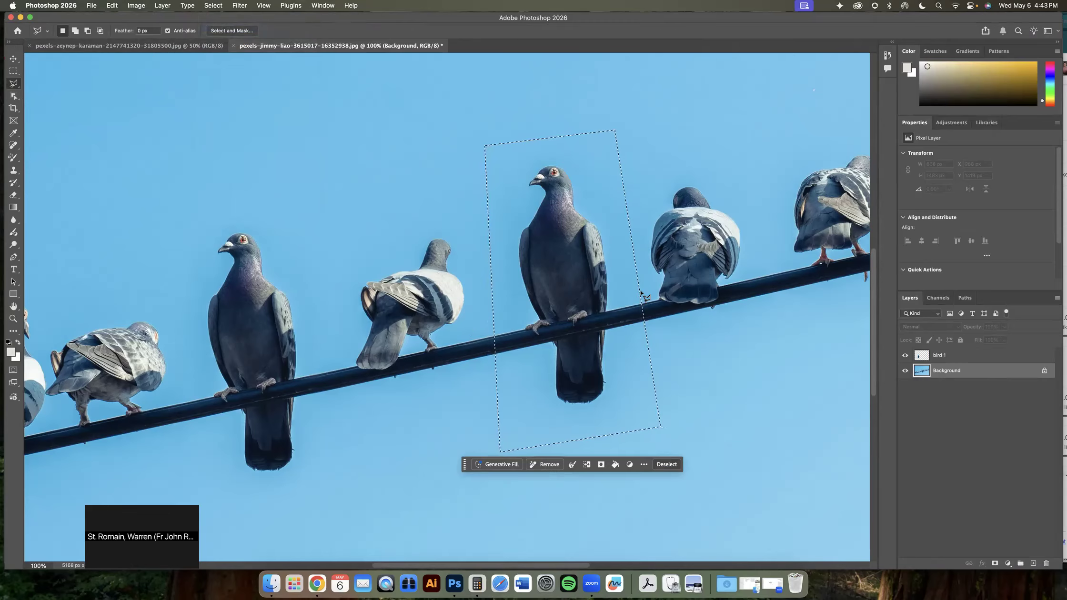
mouse_move(466, 465)
left_mouse_down()
mouse_move(466, 455)
mouse_move(464, 468)
left_mouse_up()
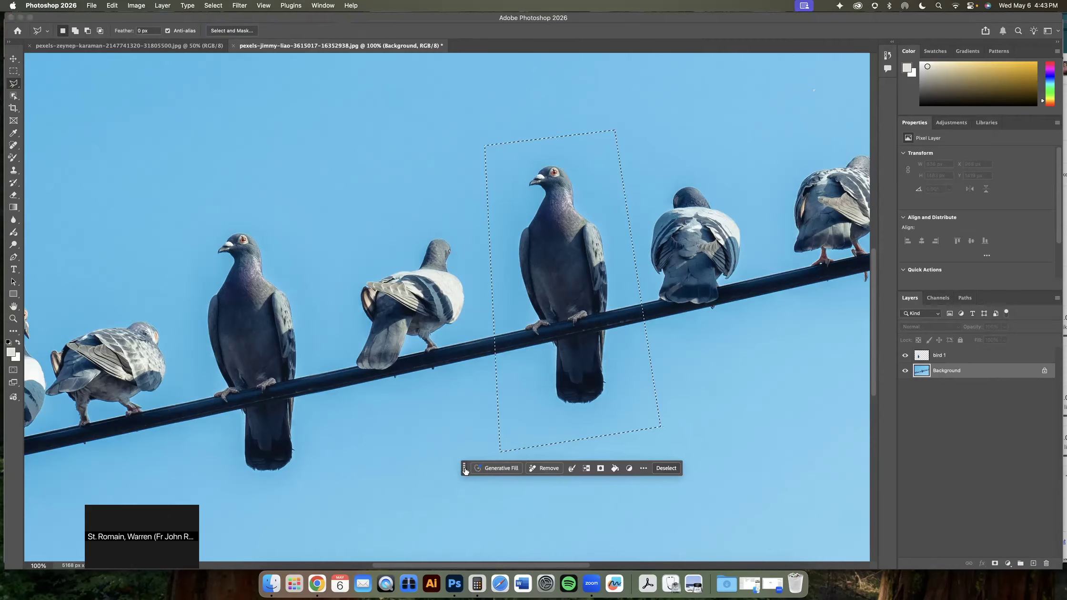
left_click(548, 469)
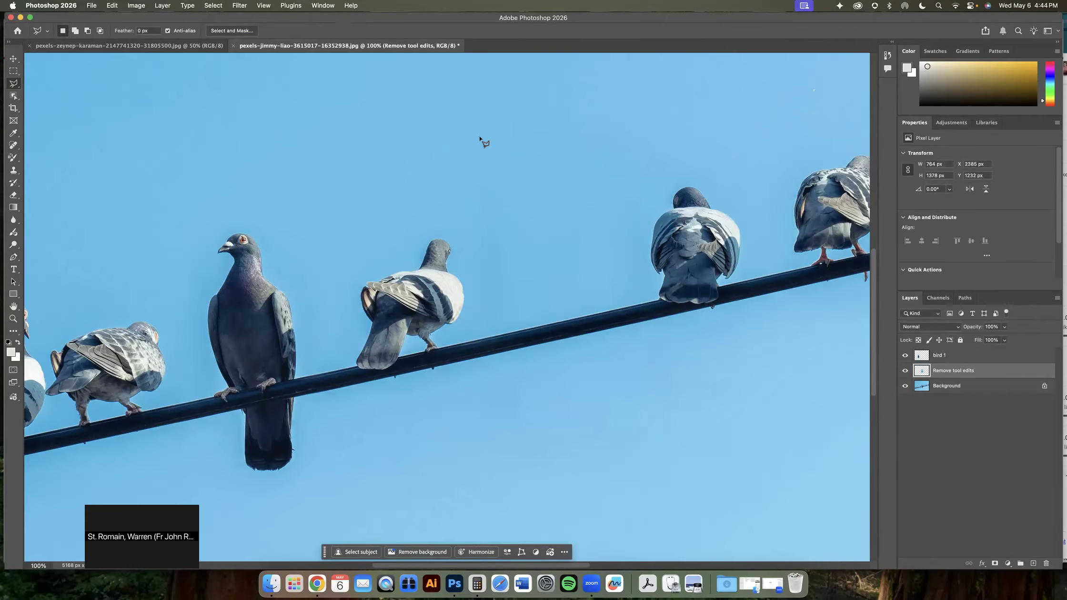
Toggle the visibility of the Background, Remove tool edits and bird 1 layers to compare the edits
left_click(906, 386)
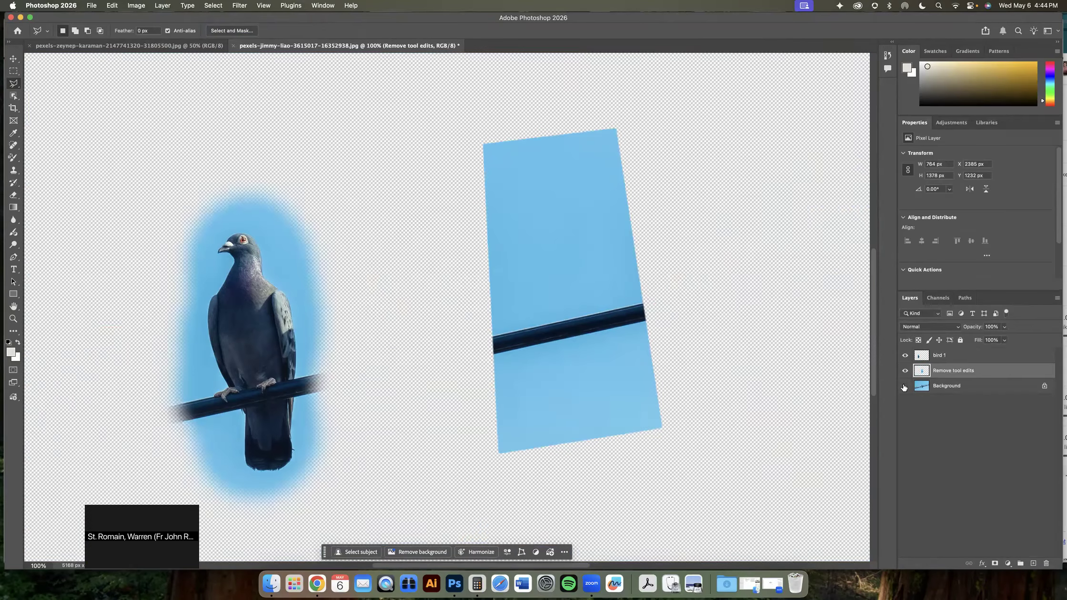
left_click(904, 372)
left_click(905, 372)
left_click(905, 372)
left_click(905, 372)
left_click(905, 386)
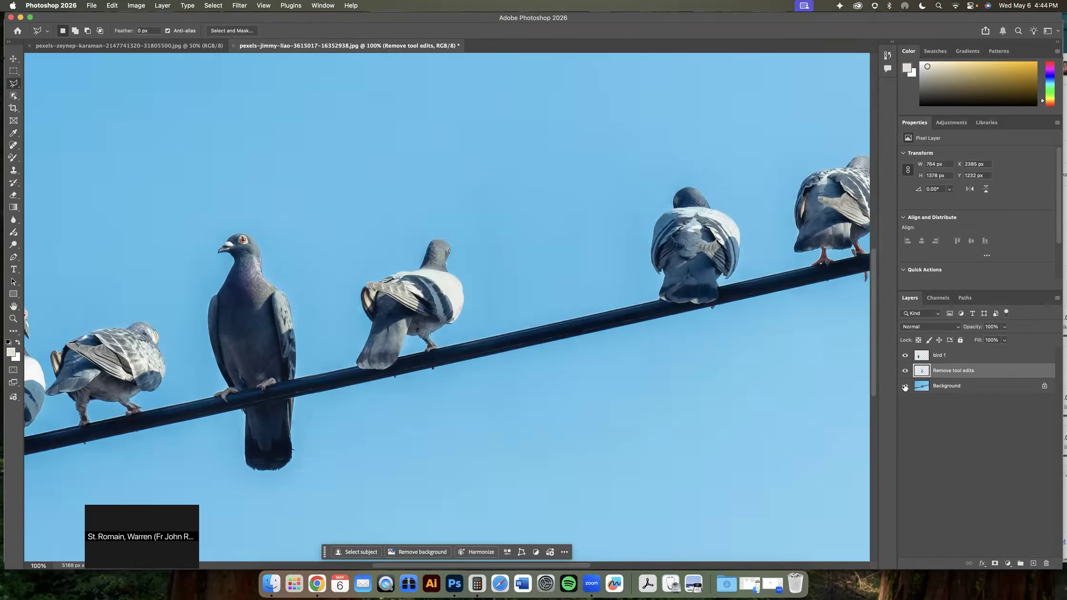
left_click(905, 371)
left_click(905, 371)
left_click(905, 372)
left_click(905, 372)
left_click(906, 372)
left_click(905, 357)
left_click(904, 371)
left_click(905, 370)
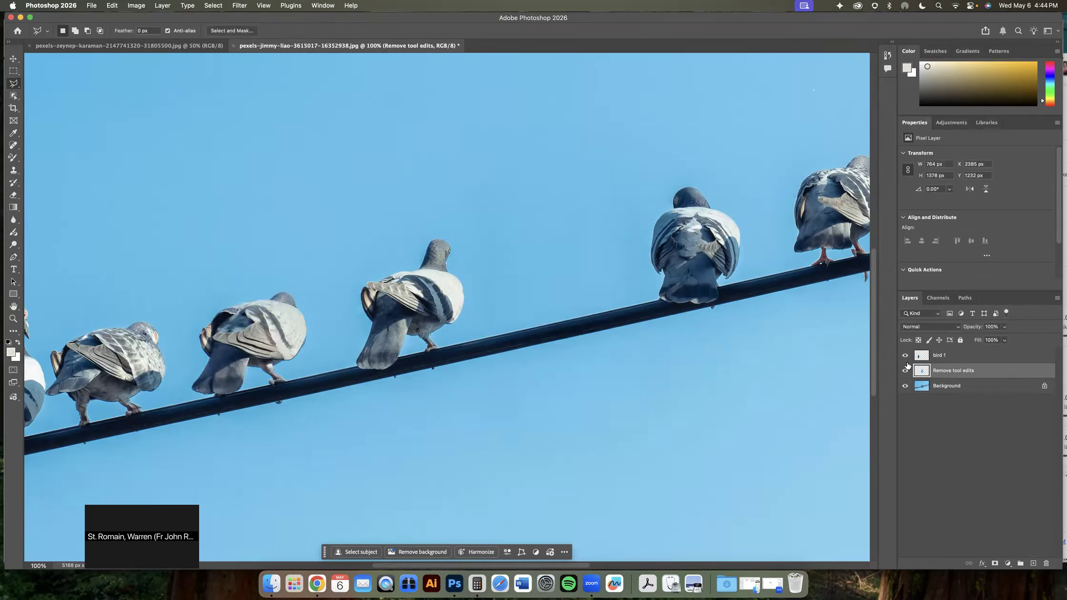
left_click(905, 356)
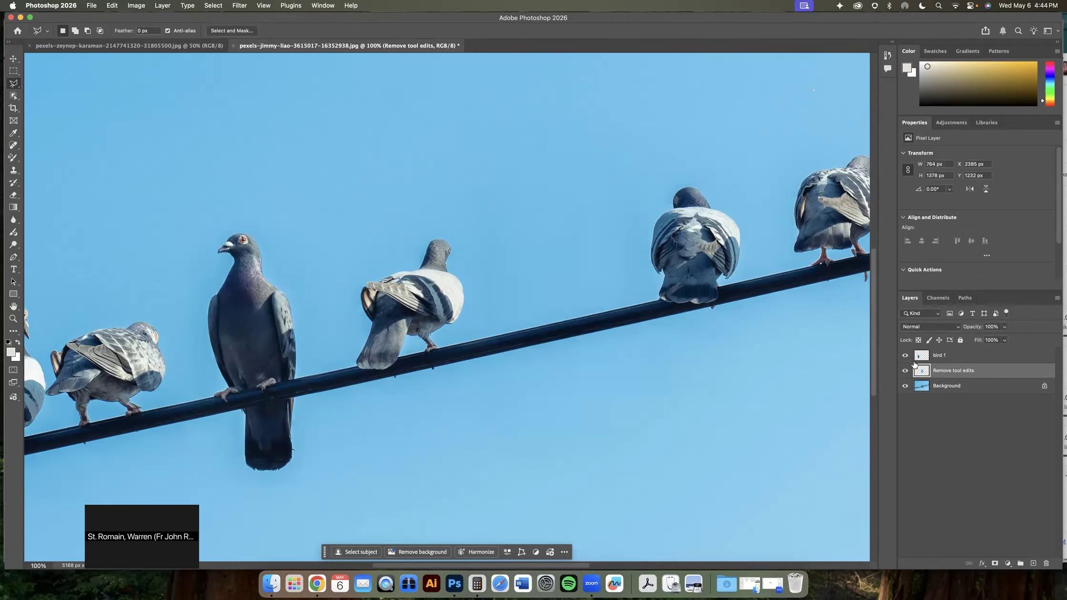
Zoom out and arrange the two open photos side by side in a 2-up vertical layout
key("super+minus")
key("super+minus")
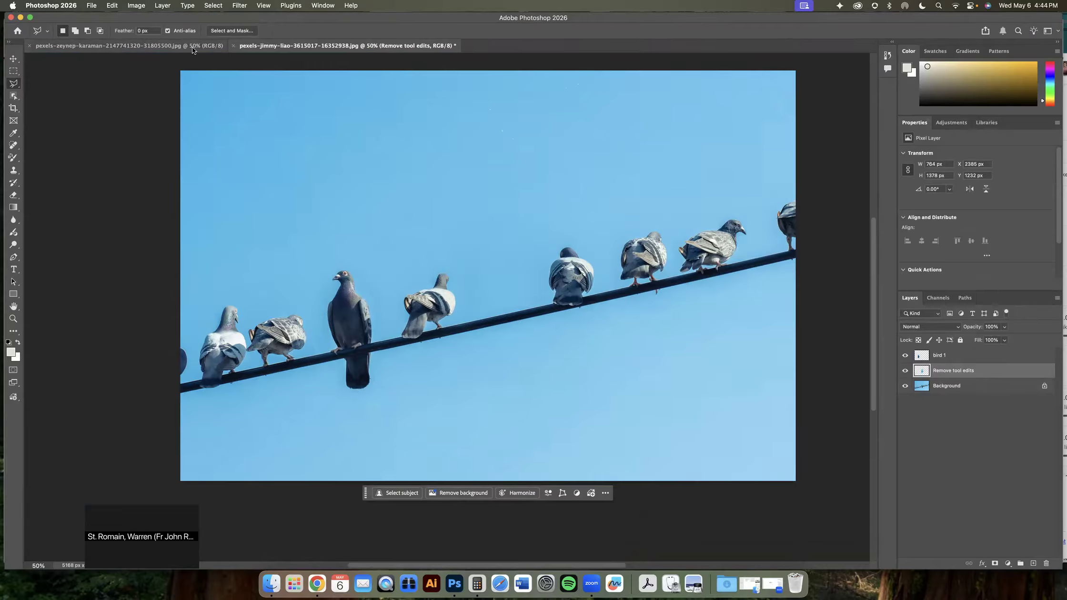
left_click(328, 7)
mouse_move(334, 19)
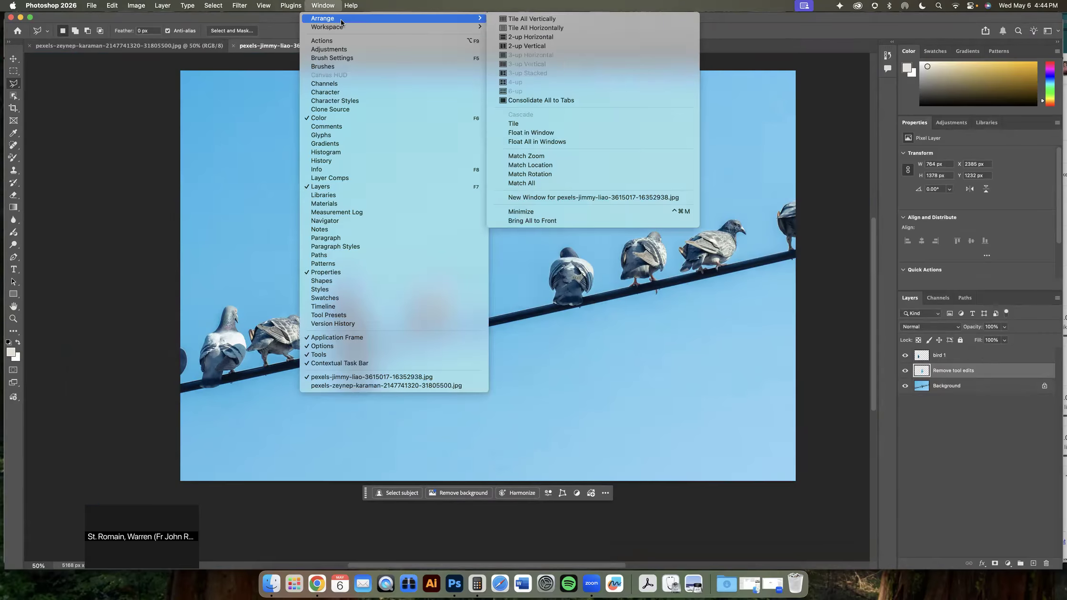
left_click(518, 46)
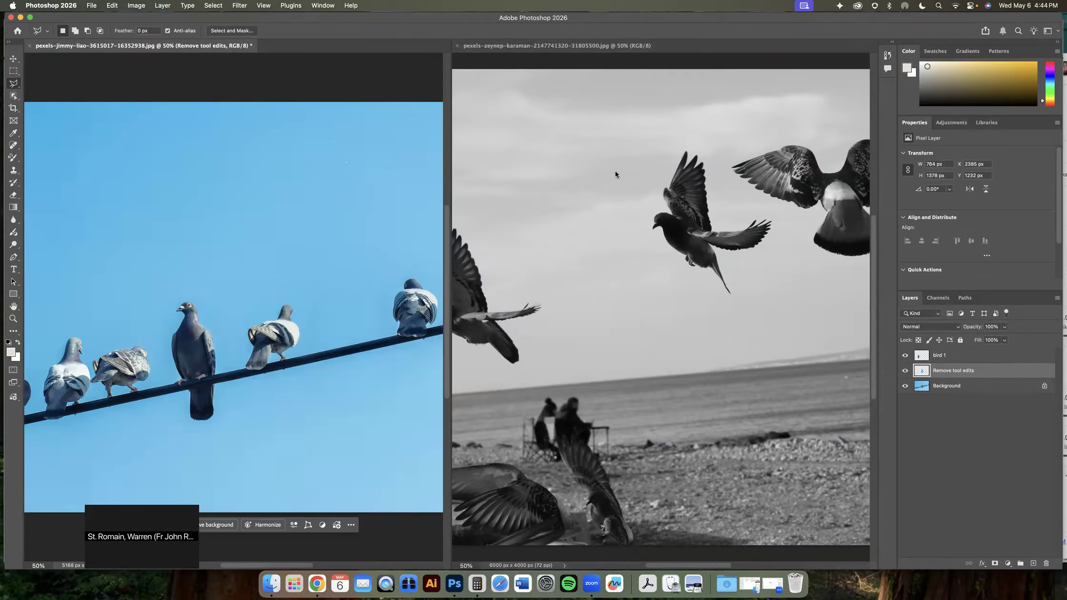
In the grey beach photo, draw a Polygonal Lasso selection around the larger bird with spread wings
left_click(748, 174)
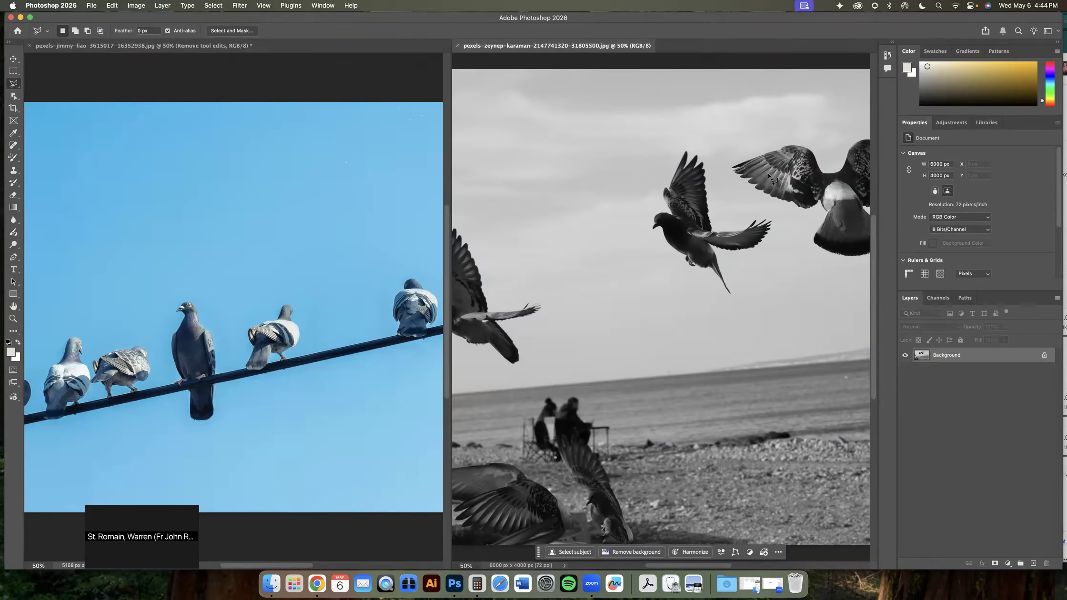
left_click_drag(748, 174, 619, 229)
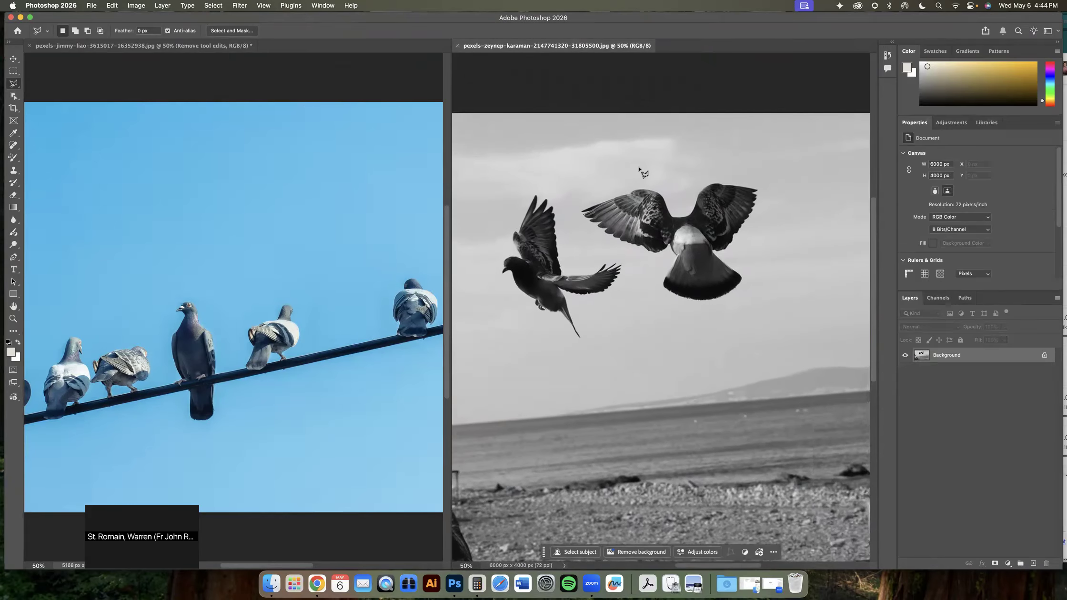
left_click_drag(711, 195, 685, 218)
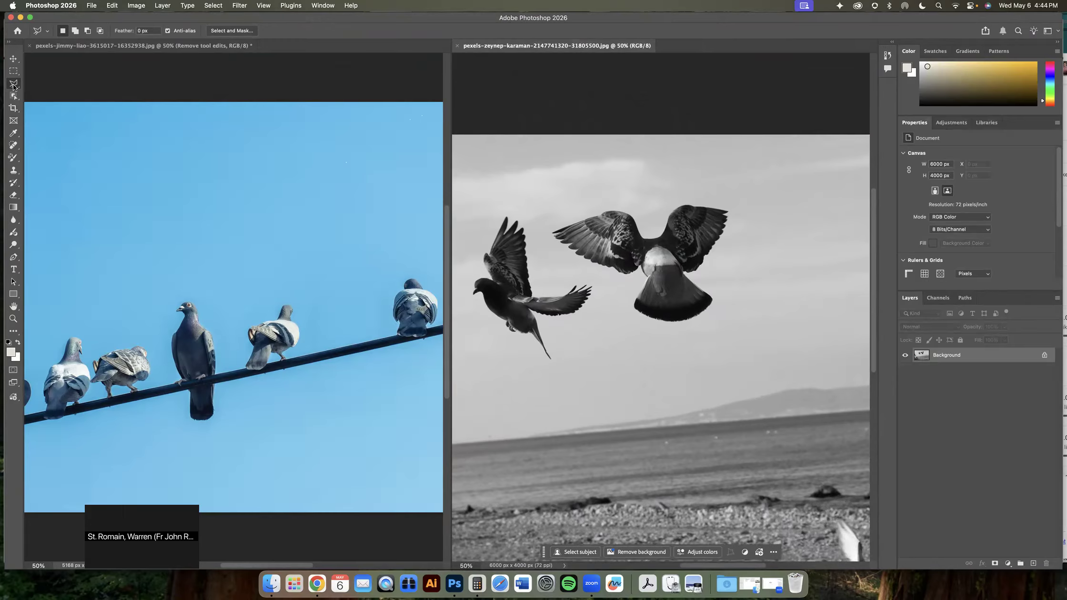
left_click(538, 204)
left_click(645, 180)
left_click(745, 197)
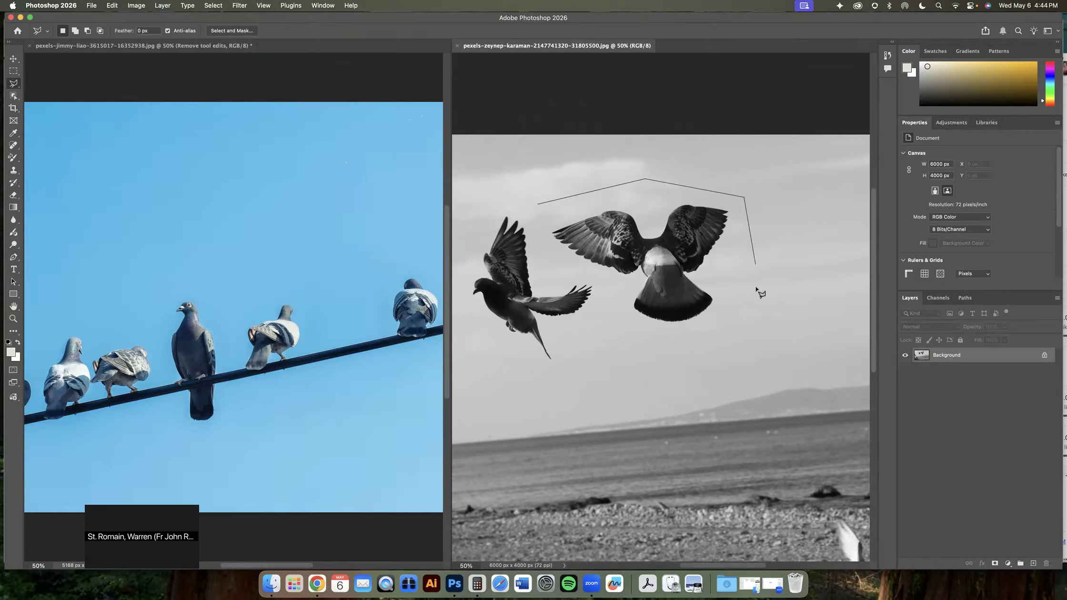
left_click(756, 329)
left_click(612, 351)
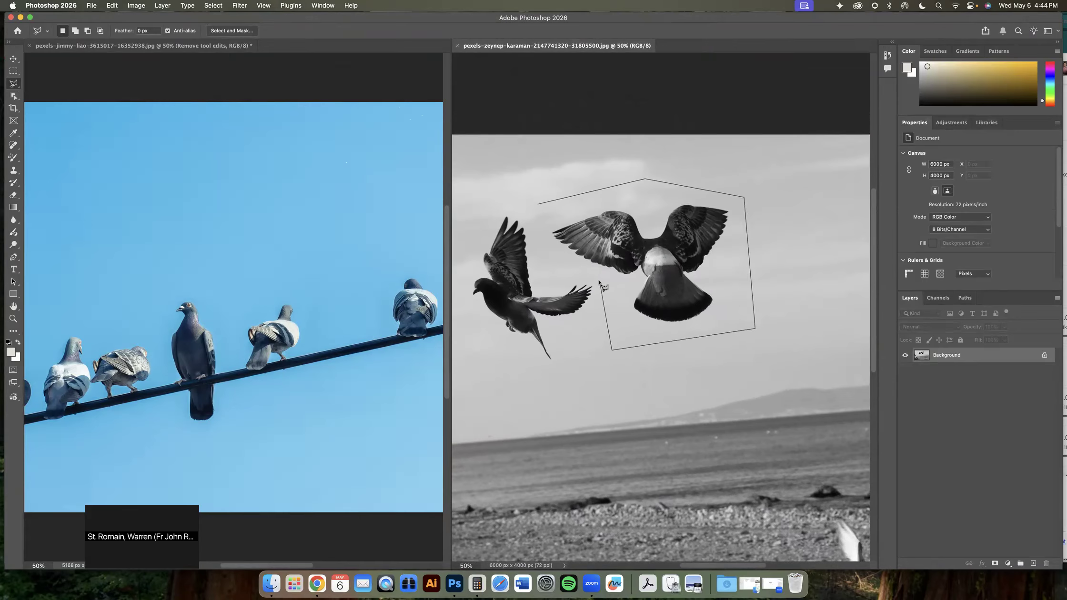
left_click(600, 281)
left_click(555, 267)
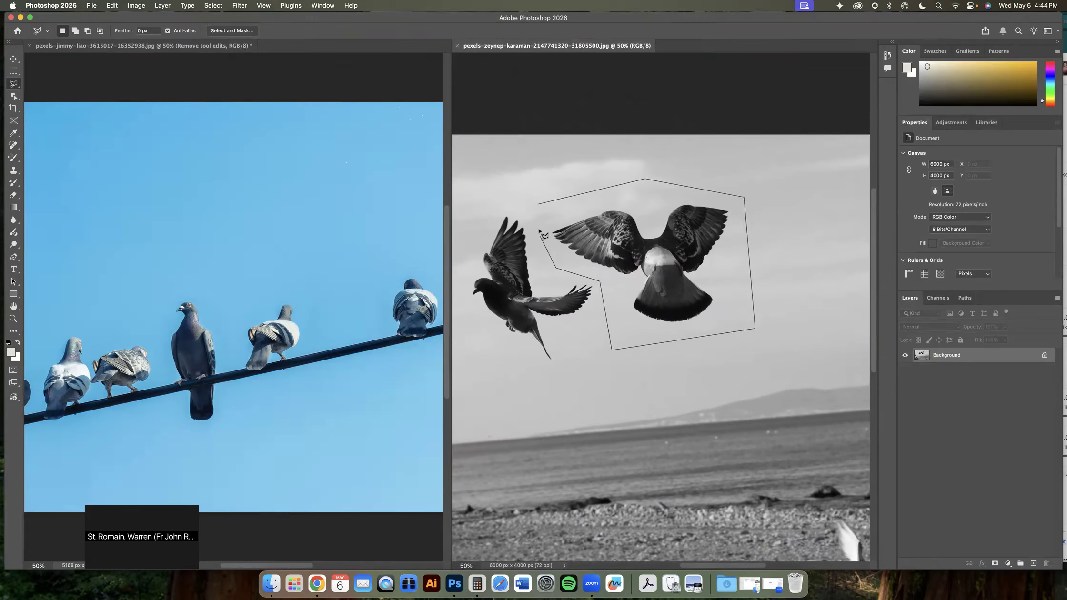
left_click(538, 205)
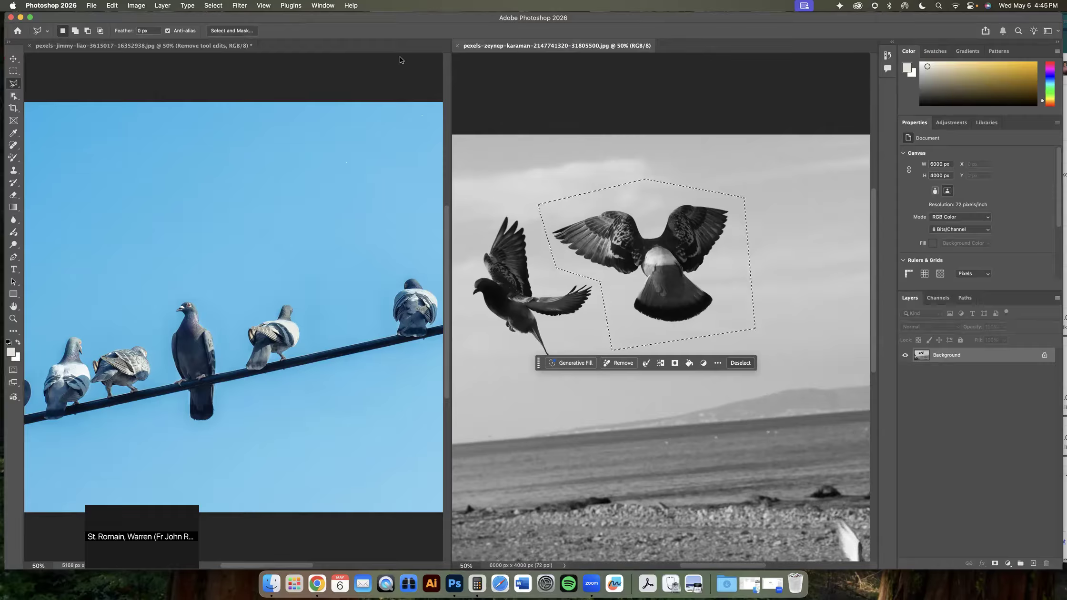
Paste the selected bird into the pigeon photo and move it to the right over the wire
left_click(177, 45)
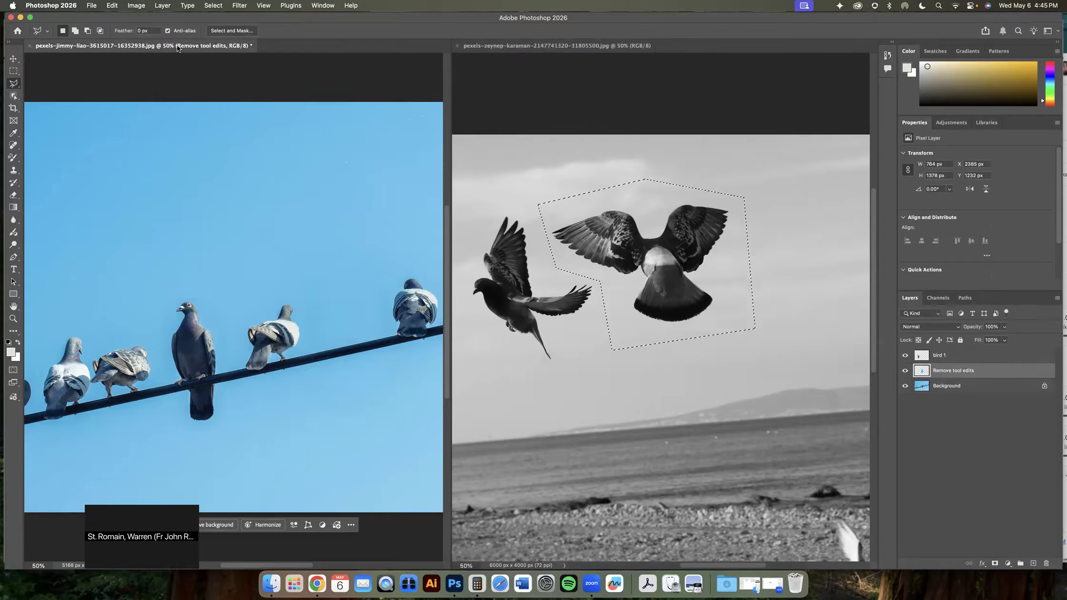
key("super+v")
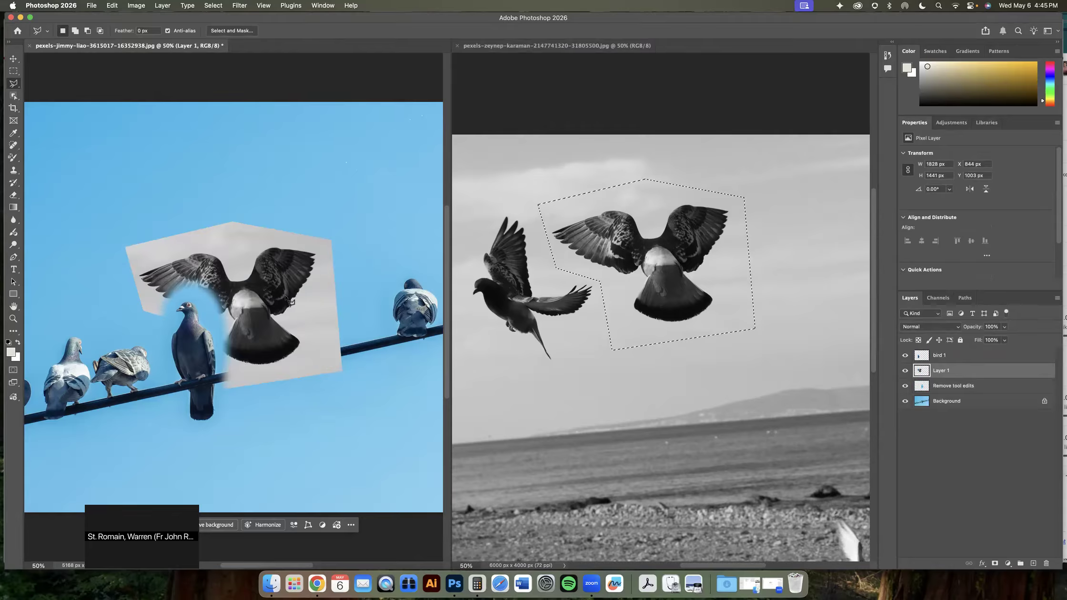
left_click(14, 58)
left_click_drag(258, 308, 363, 308)
Place the pasted layer at the top of the layer stack and rename it landing bird
left_click_drag(953, 367, 957, 354)
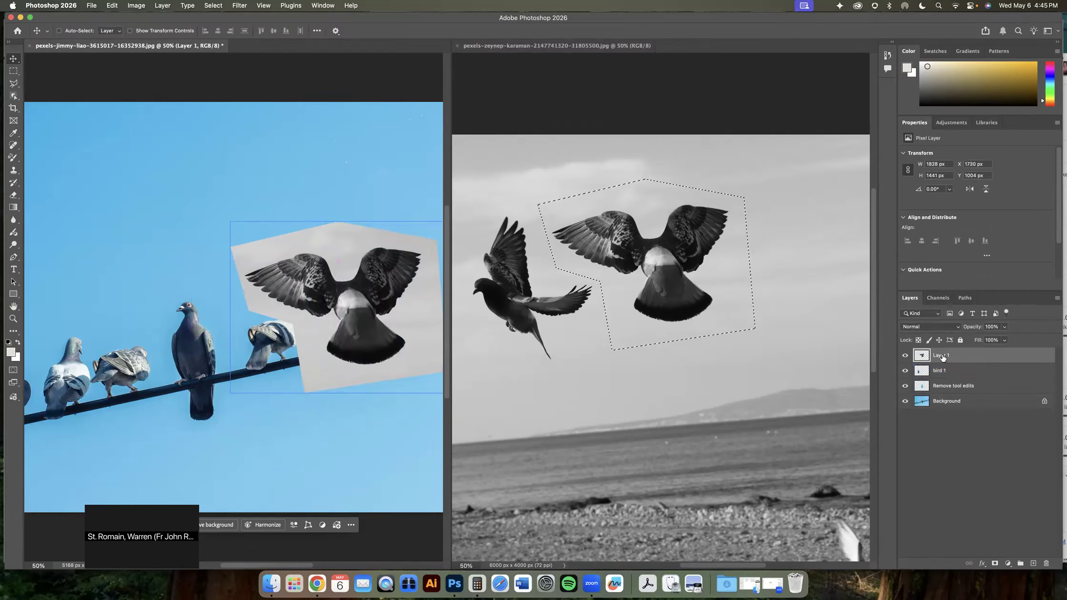
type("landing bird")
key("Return")
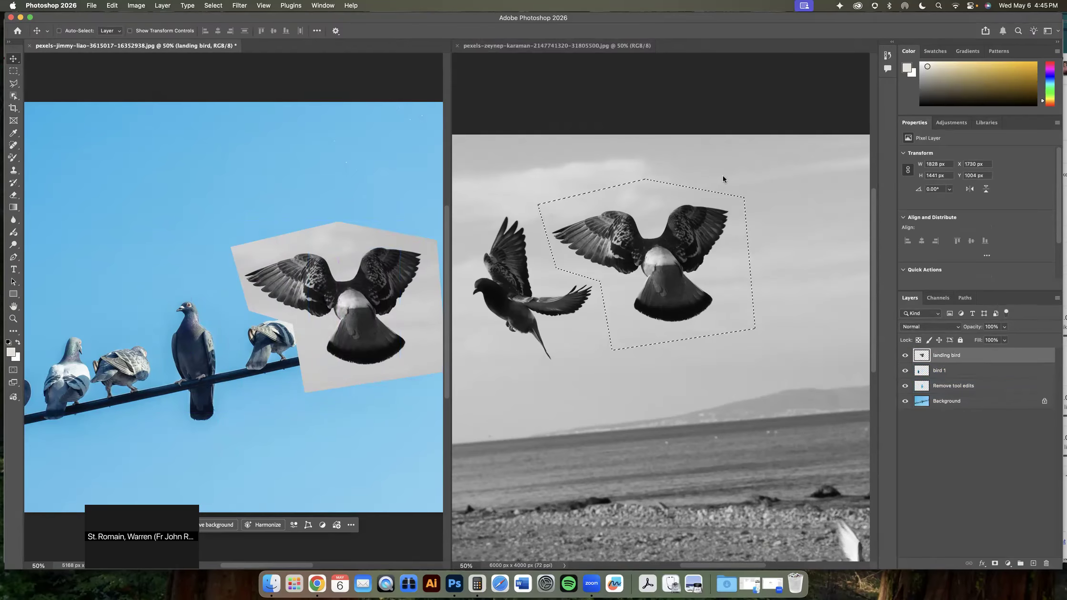
Close the beach photo
left_click(508, 76)
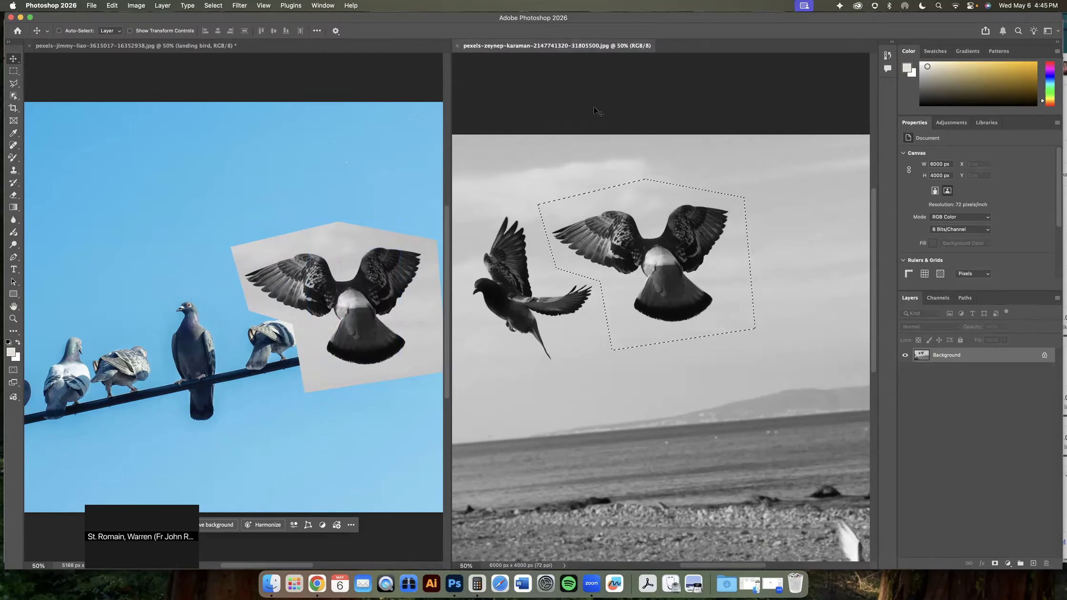
left_click(458, 46)
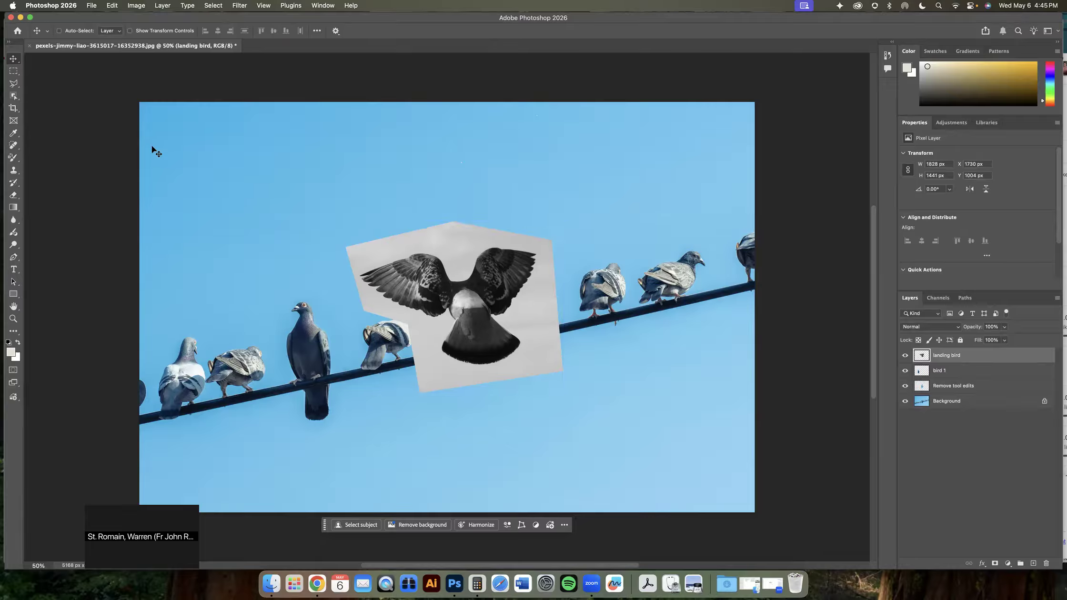
Select the landing bird with the Object Selection tool's Select Subject, discarding the current selection
left_click(14, 97)
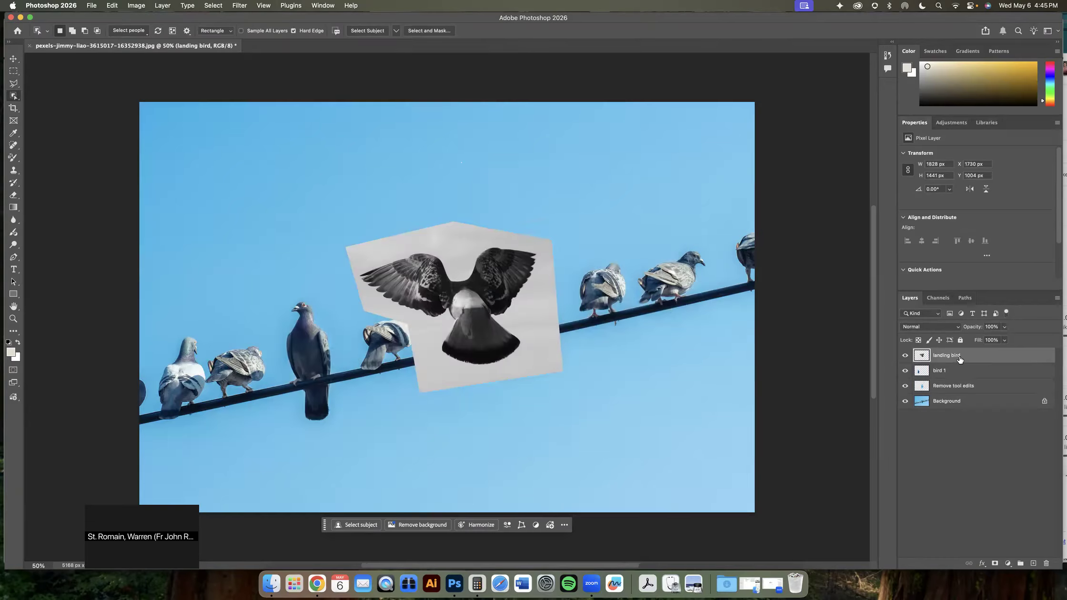
left_click(465, 295)
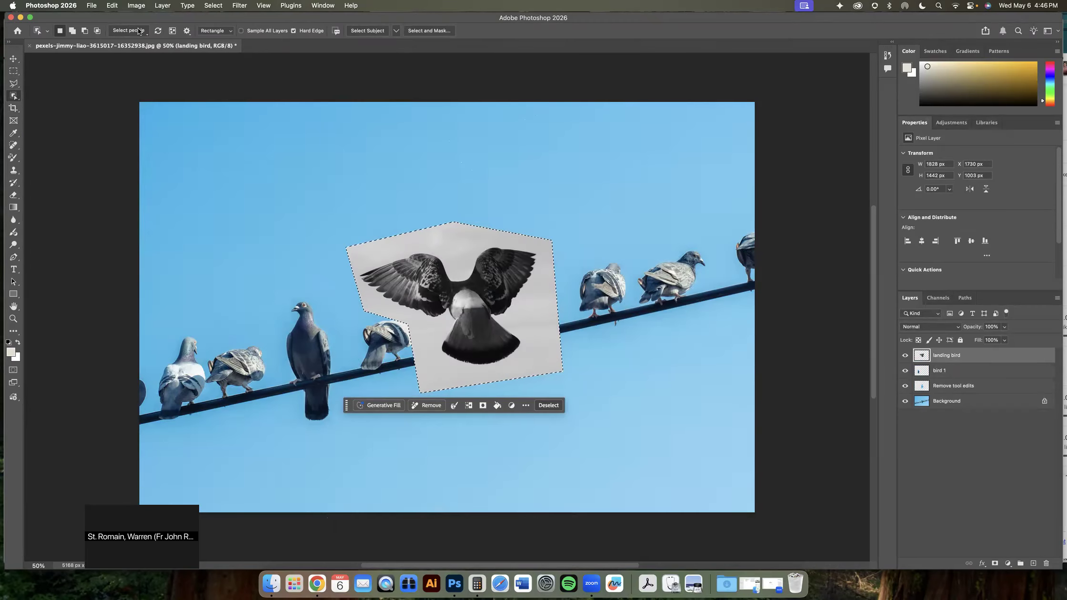
left_click(138, 31)
left_click(137, 32)
left_click(142, 33)
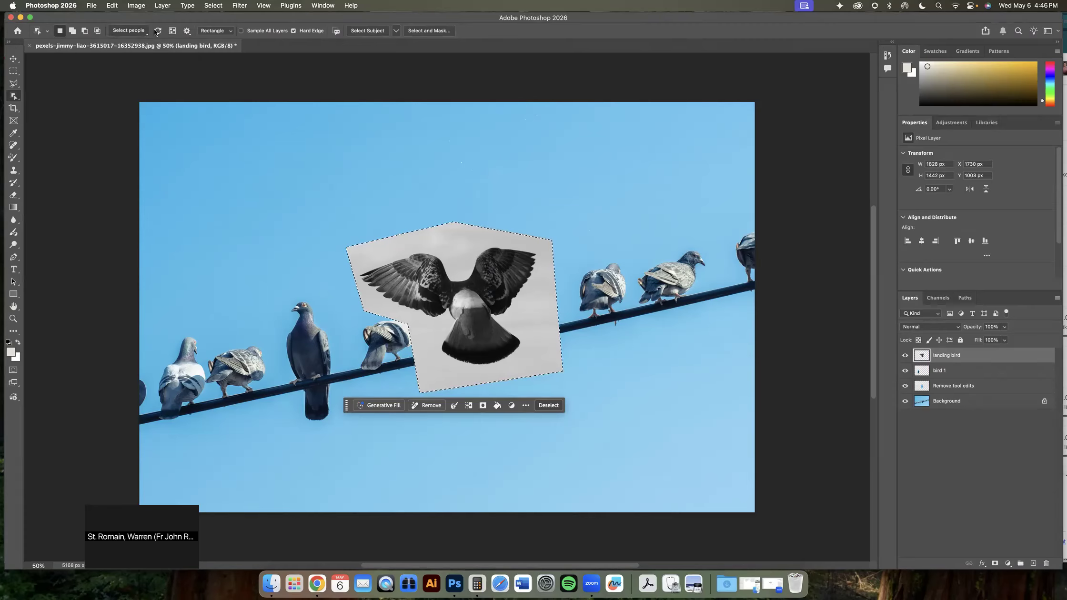
left_click(369, 31)
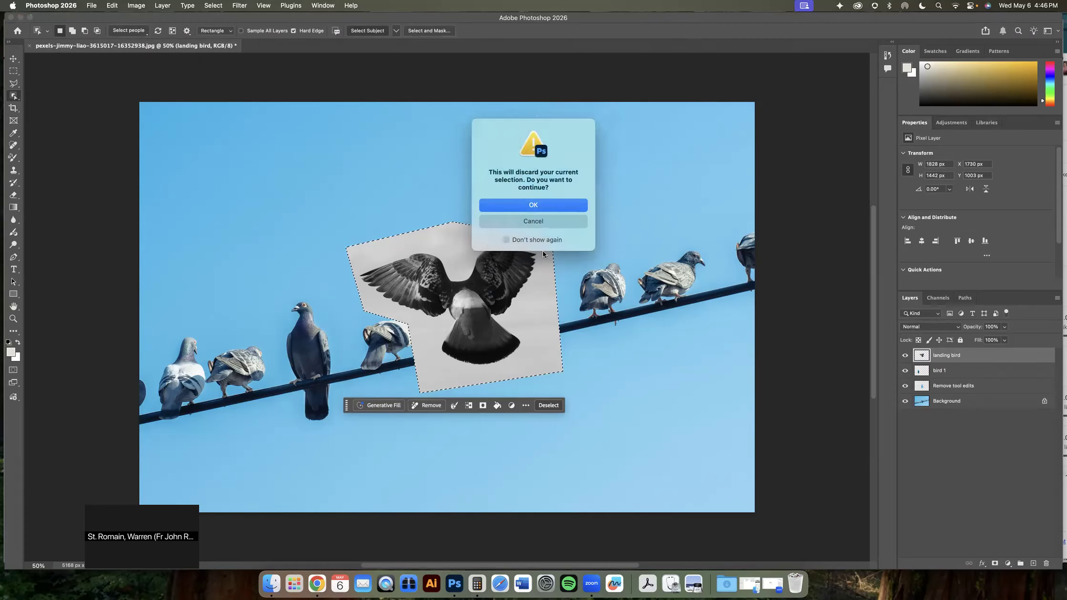
left_click(534, 206)
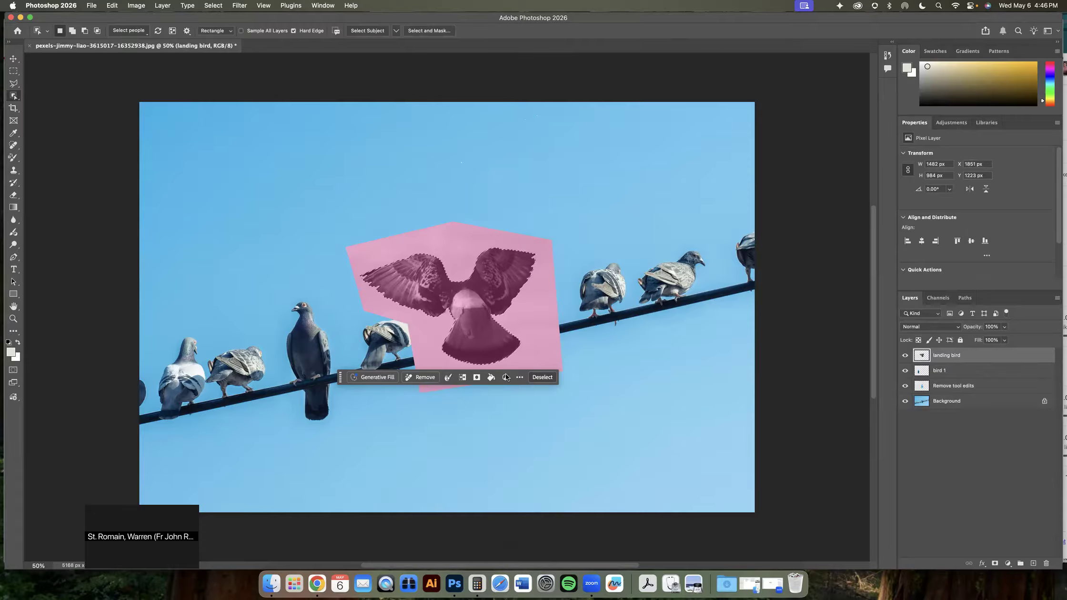
Mask the landing bird layer from the selection to hide the pasted background around the bird
left_click(477, 377)
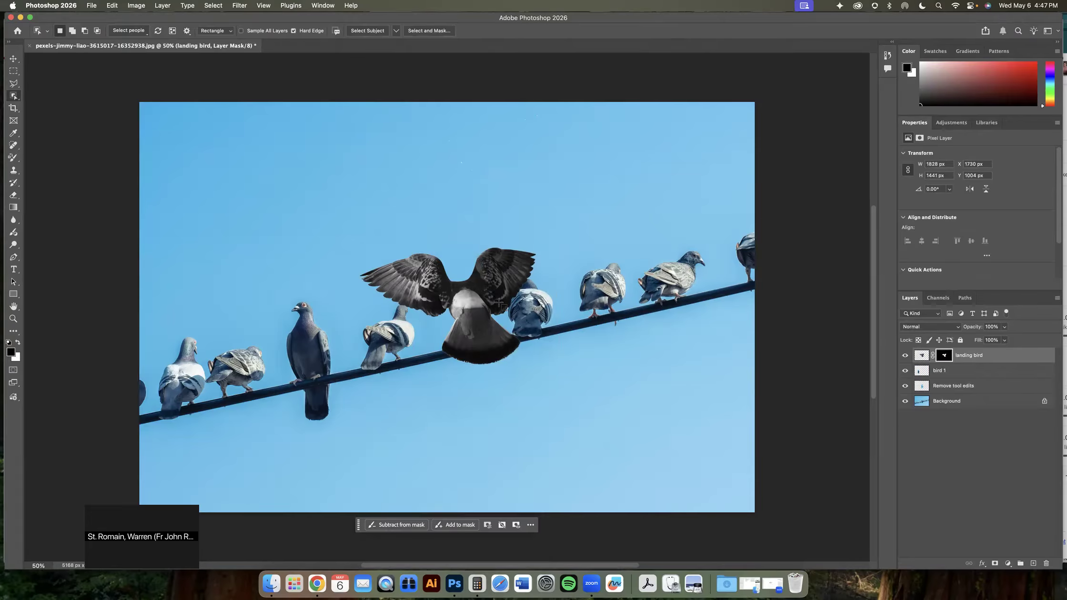
left_click(939, 356, "shift")
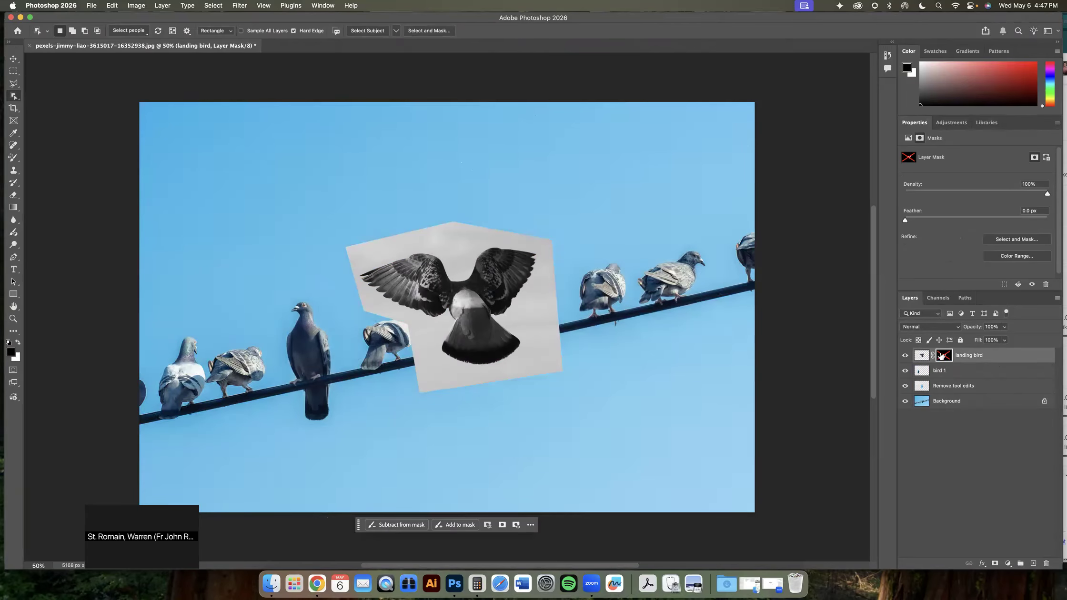
left_click(941, 356, "shift")
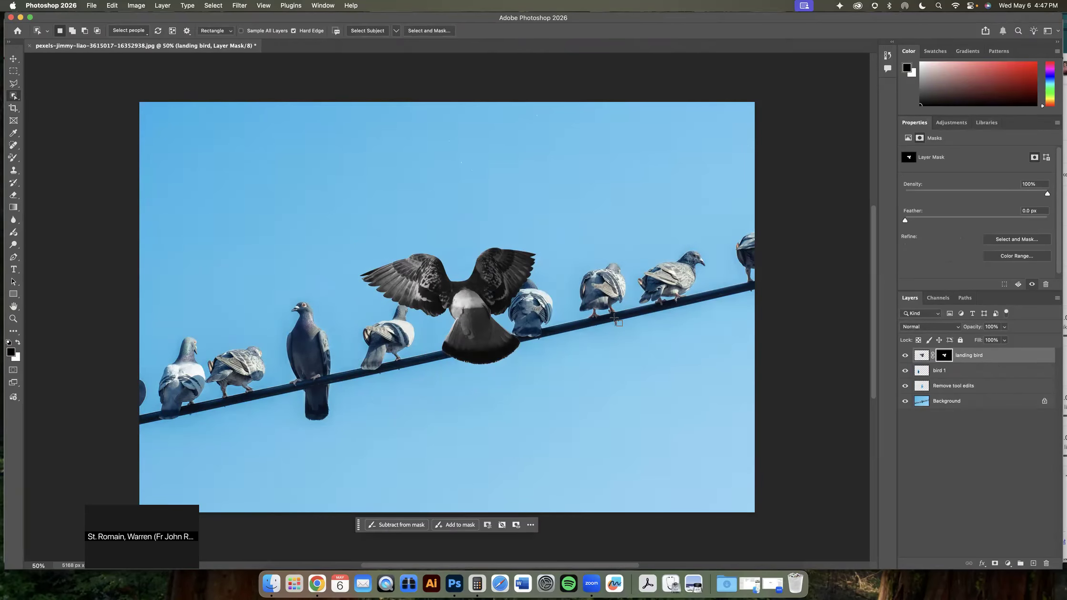
Move the masked landing bird slightly higher above the wire
left_click(14, 60)
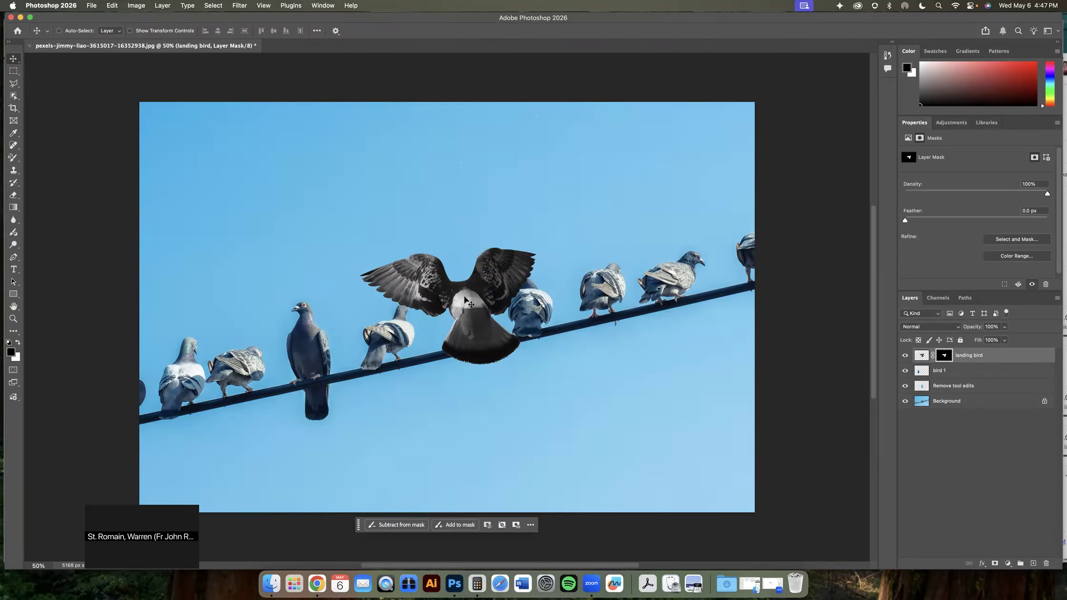
left_click_drag(465, 300, 472, 274)
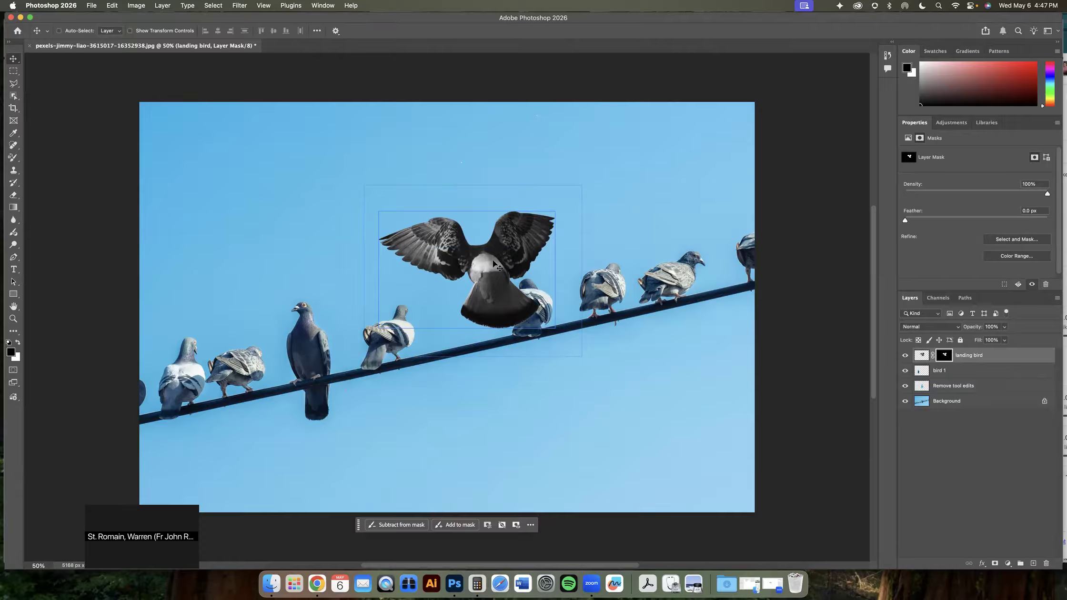
left_click(932, 372)
Switch to the Color Replacement tool on the landing bird's pixels and recolor its belly and tail with a sampled pigeon color
left_click(13, 159)
scroll(605, 254, "left", 5)
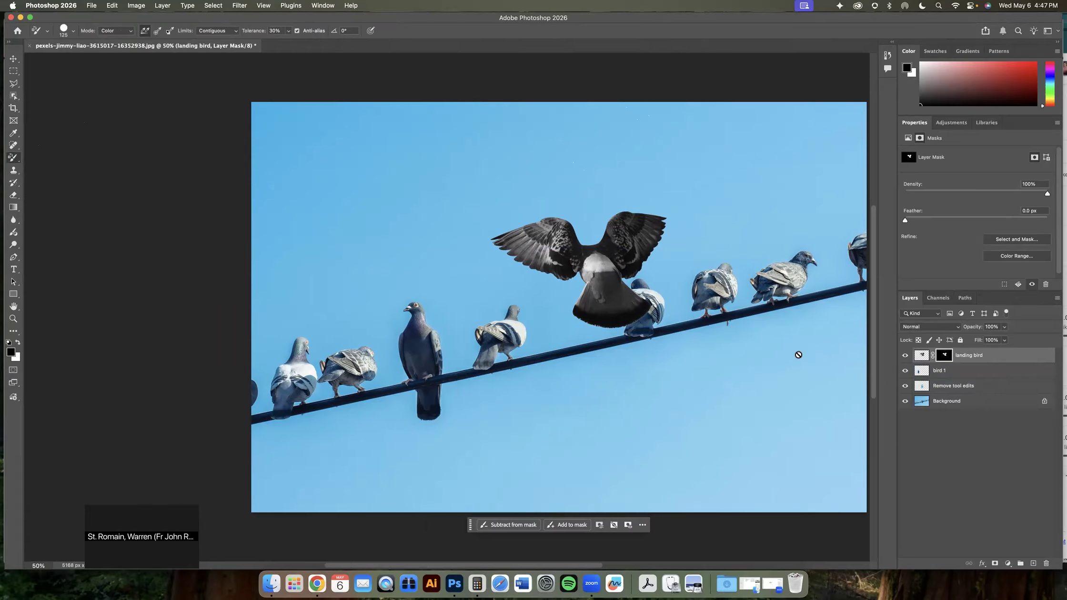
left_click(922, 358)
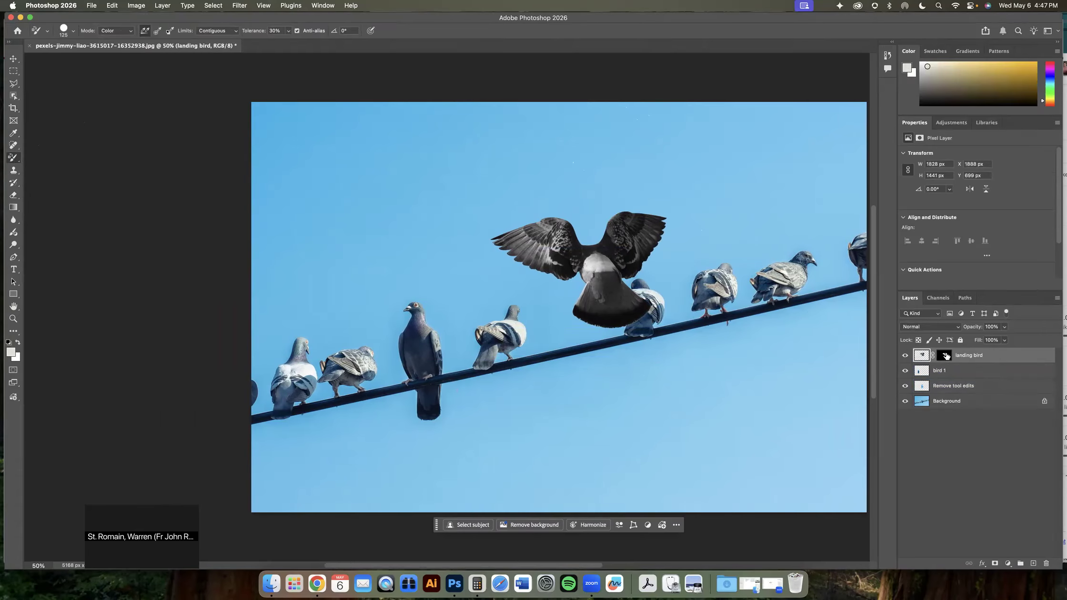
left_click(946, 356)
left_click(923, 358)
left_click(946, 356)
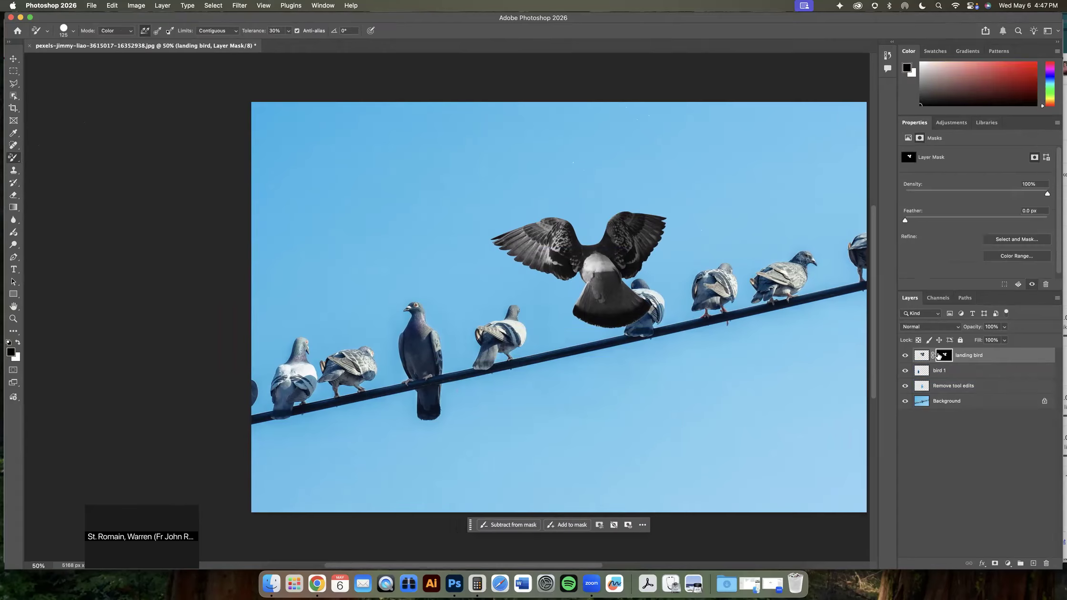
left_click(922, 358)
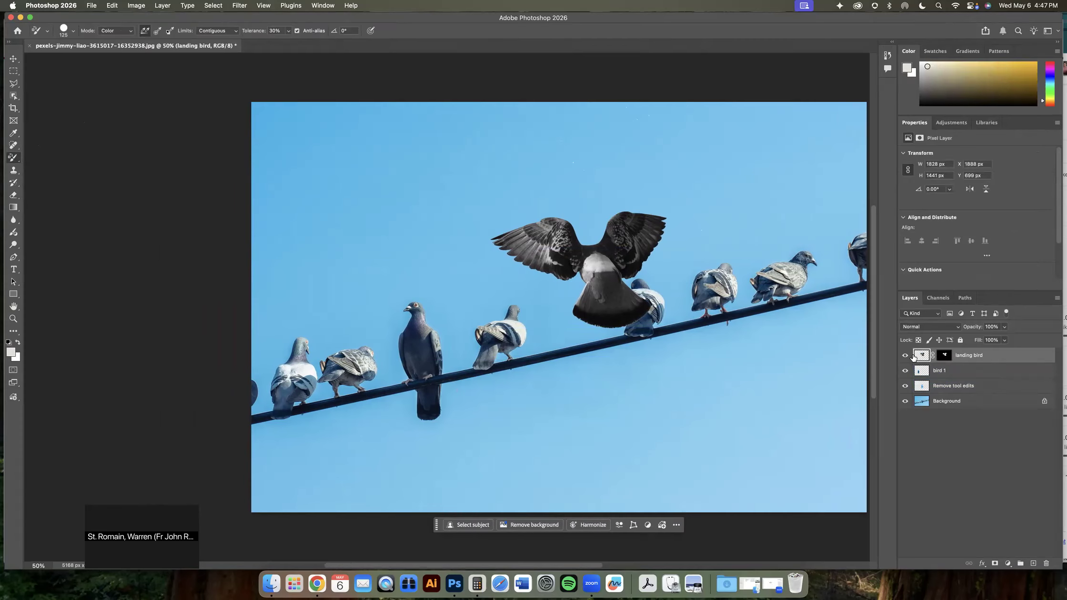
left_click(943, 356)
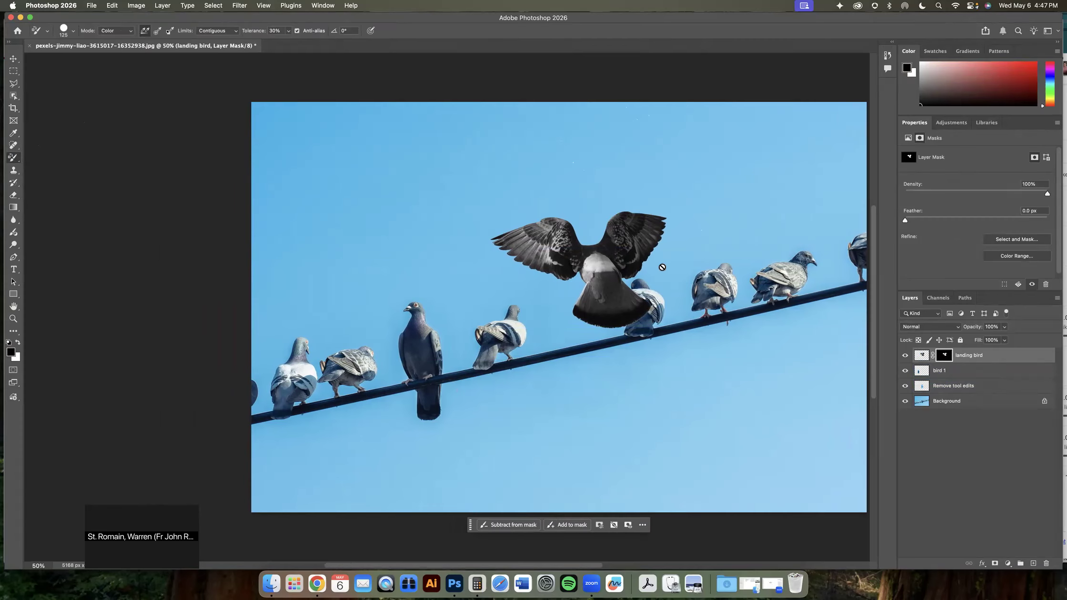
left_click(919, 356)
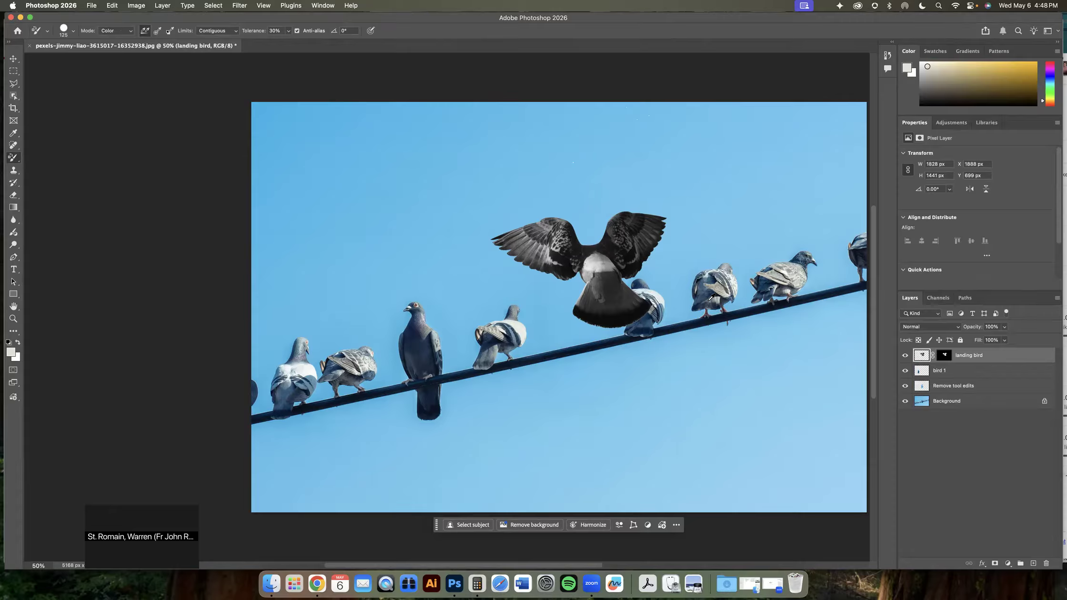
key("super+1")
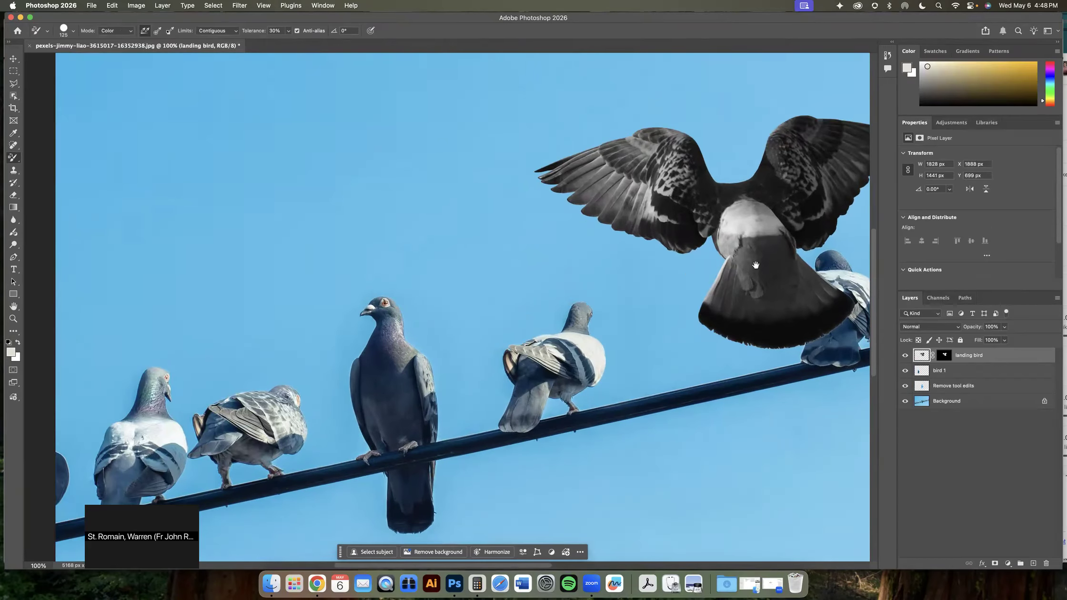
left_click_drag(720, 271, 562, 294)
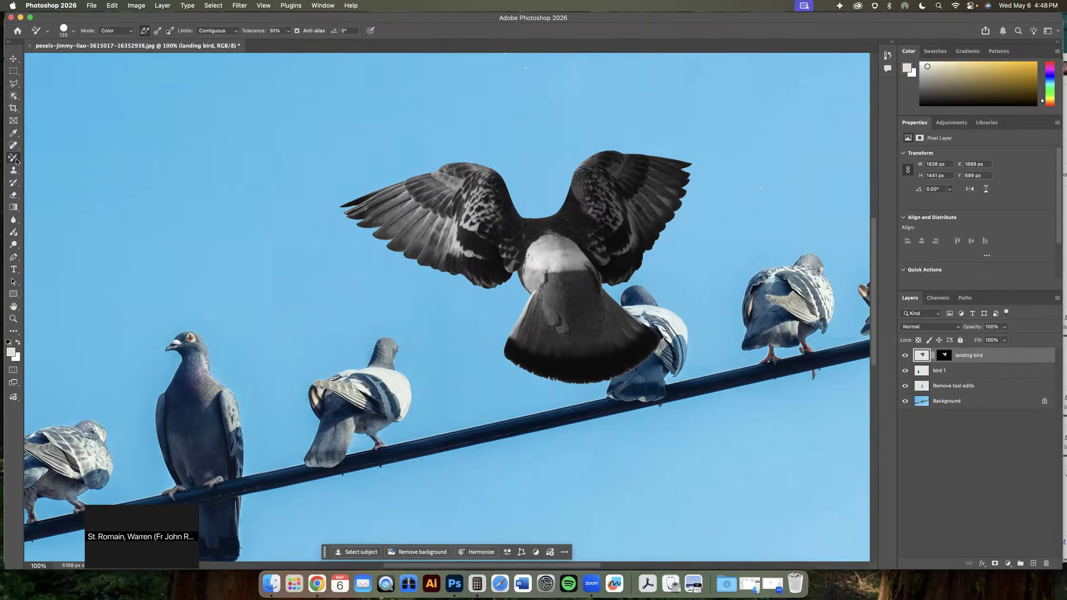
left_click(647, 289, "alt")
mouse_move(543, 300)
left_mouse_down()
mouse_move(583, 286)
mouse_move(542, 305)
mouse_move(519, 343)
mouse_move(537, 353)
mouse_move(611, 361)
mouse_move(647, 339)
mouse_move(595, 305)
mouse_move(544, 328)
mouse_move(592, 333)
mouse_move(596, 293)
mouse_move(552, 293)
mouse_move(601, 285)
left_mouse_up()
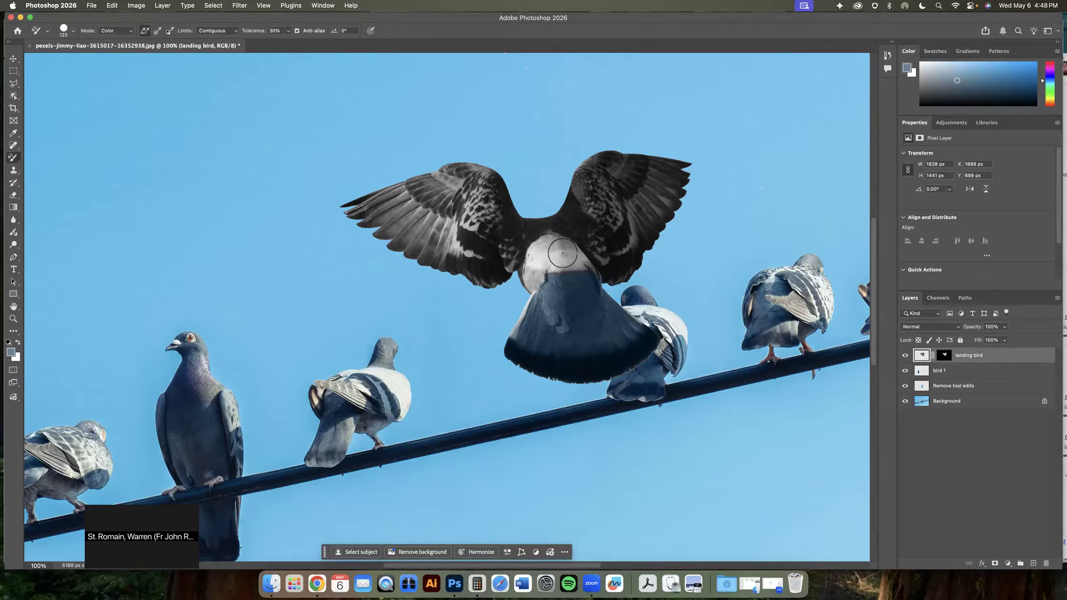
Sample blue-grey tones from the perched pigeons and paint them onto the landing bird's wings with a 70 px brush
left_click(398, 375, "alt")
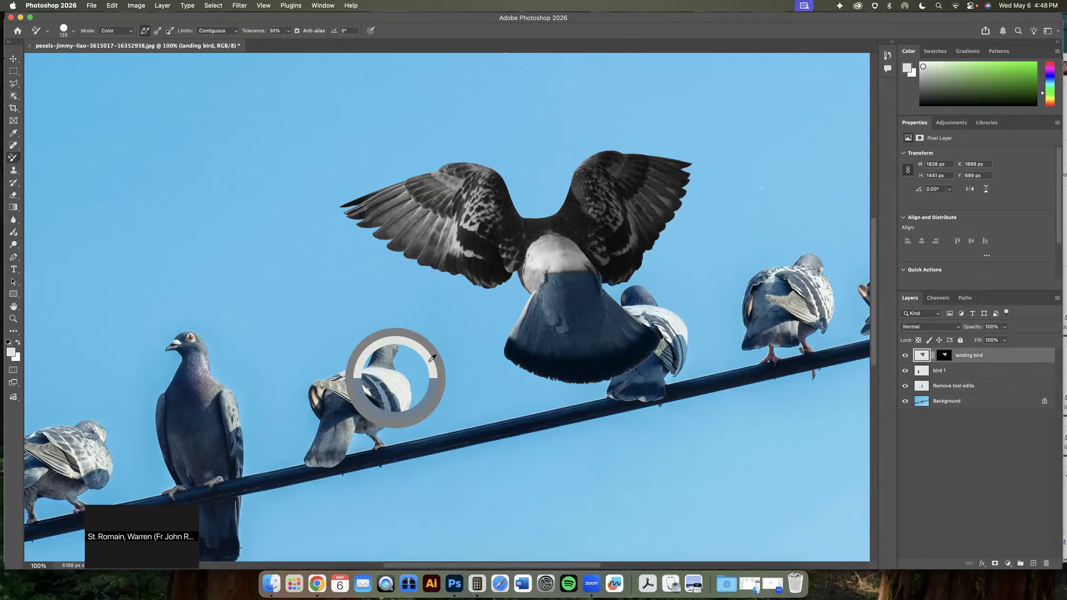
key("bracketleft")
key("bracketleft")
key("bracketleft")
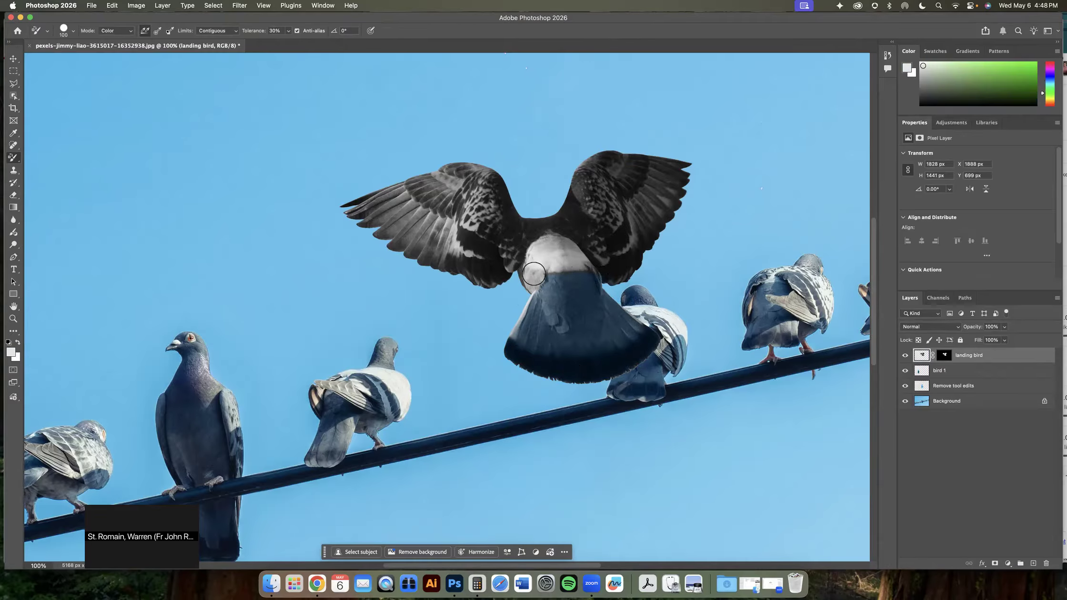
scroll(534, 274, "left", 1)
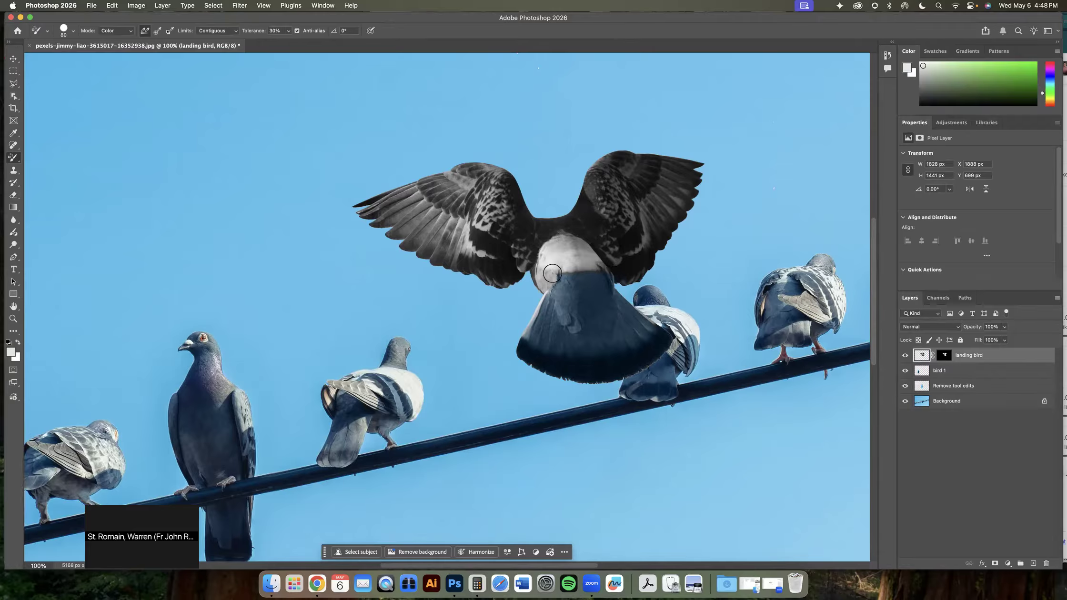
key("bracketleft")
key("bracketleft")
key("bracketleft")
key("bracketright")
key("bracketright")
left_click(72, 30)
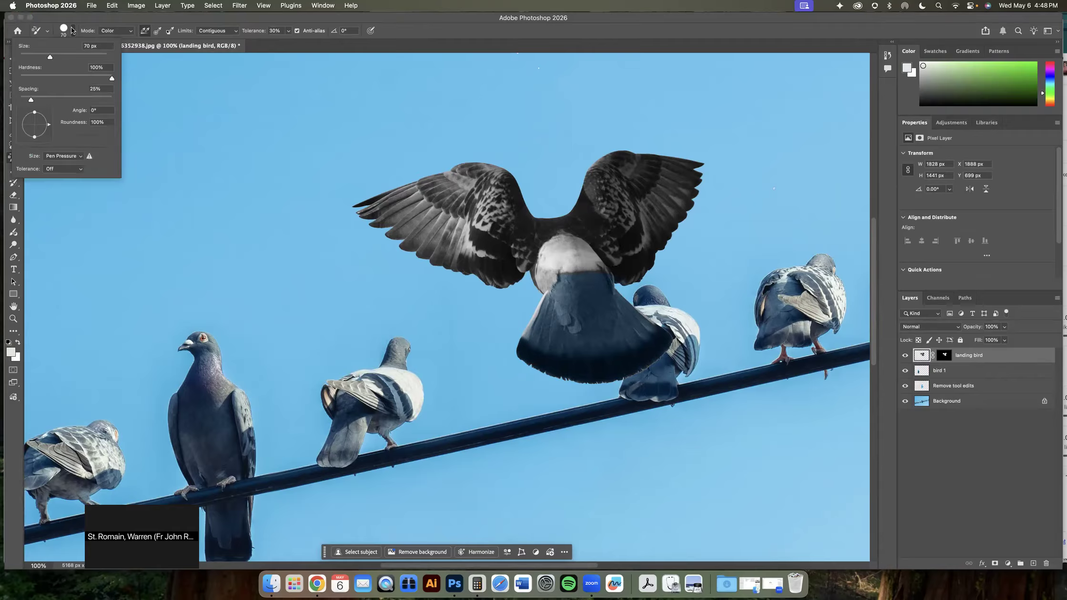
left_click(72, 31)
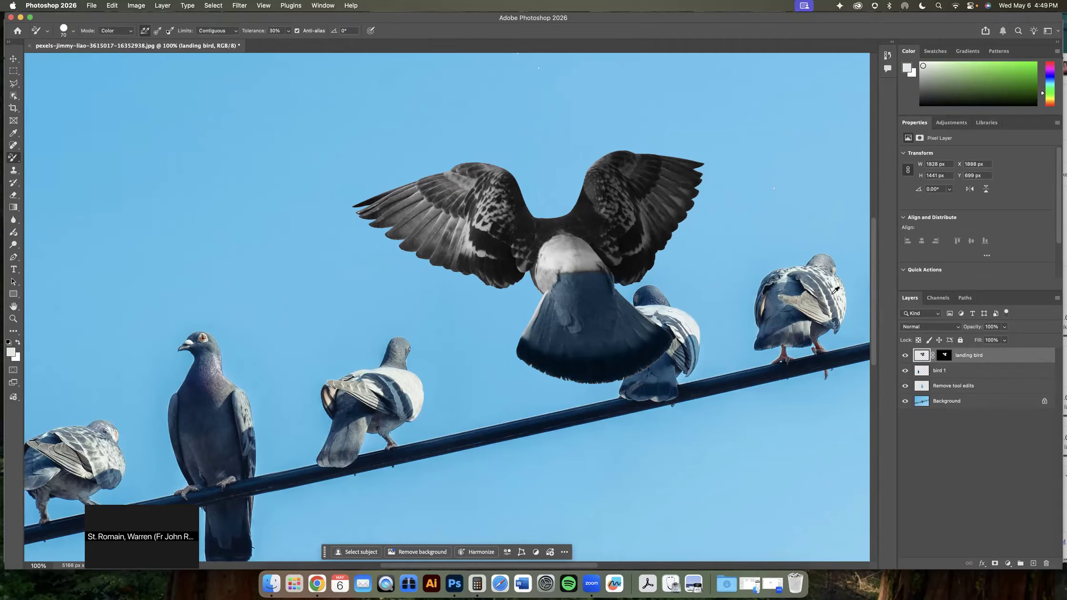
left_click(793, 277, "alt")
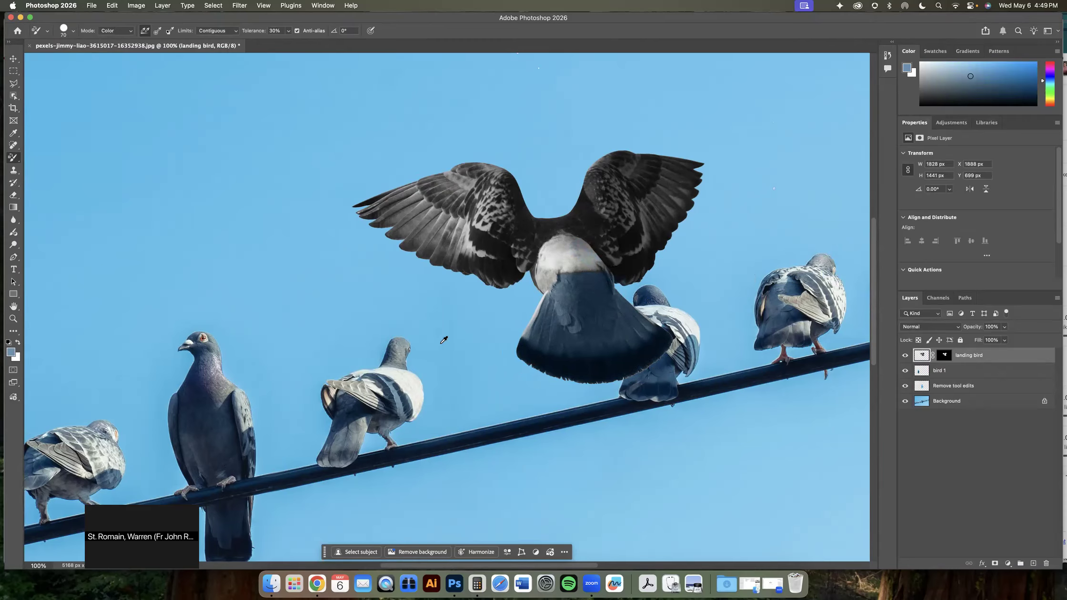
left_click(373, 380, "alt")
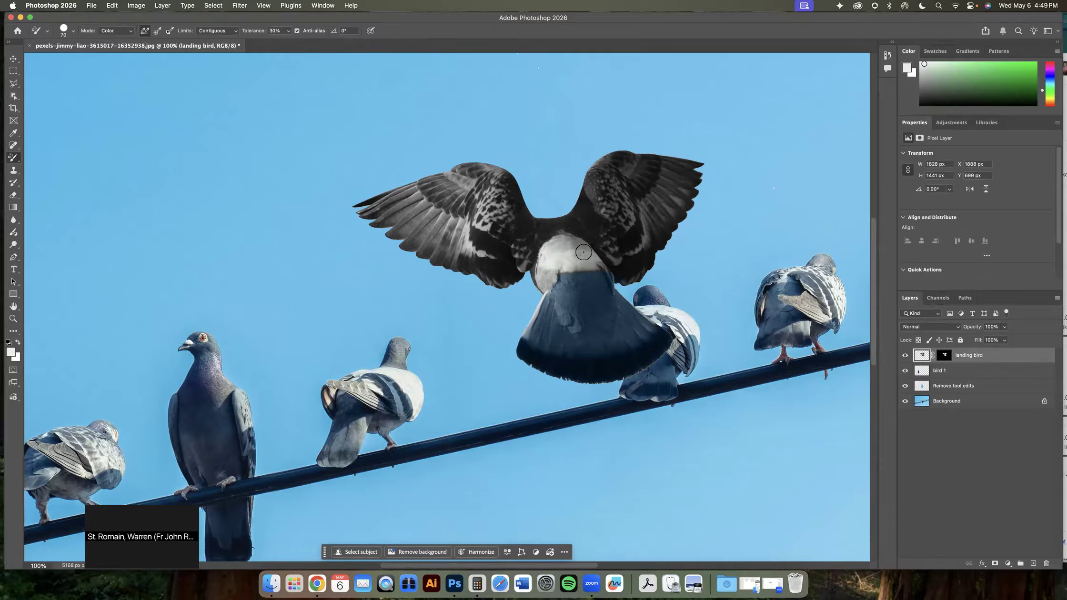
left_click(660, 294, "alt")
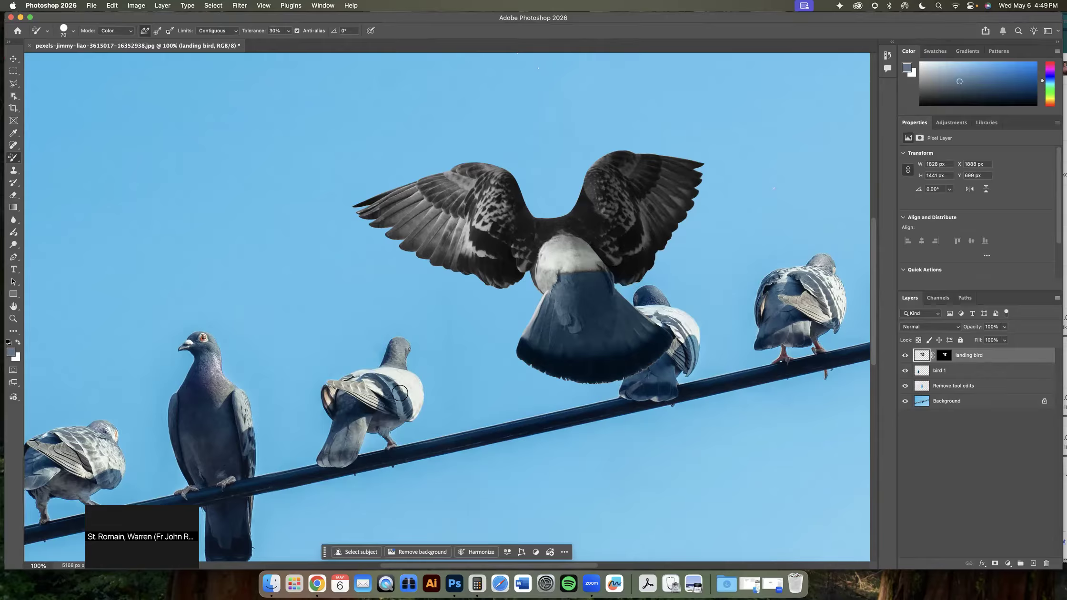
mouse_move(465, 206)
left_mouse_down()
mouse_move(431, 177)
mouse_move(467, 209)
mouse_move(459, 196)
left_mouse_up()
mouse_move(611, 194)
left_mouse_down()
mouse_move(649, 161)
mouse_move(639, 187)
mouse_move(645, 159)
mouse_move(640, 188)
left_mouse_up()
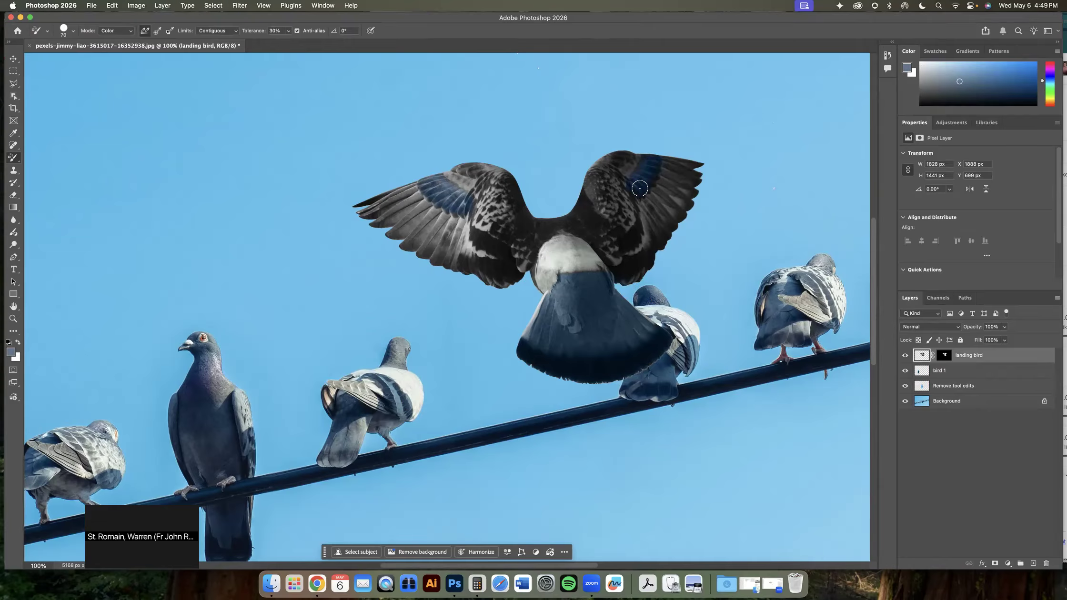
left_click(804, 302, "alt")
mouse_move(671, 181)
left_mouse_down()
mouse_move(669, 167)
mouse_move(661, 192)
mouse_move(680, 167)
left_mouse_up()
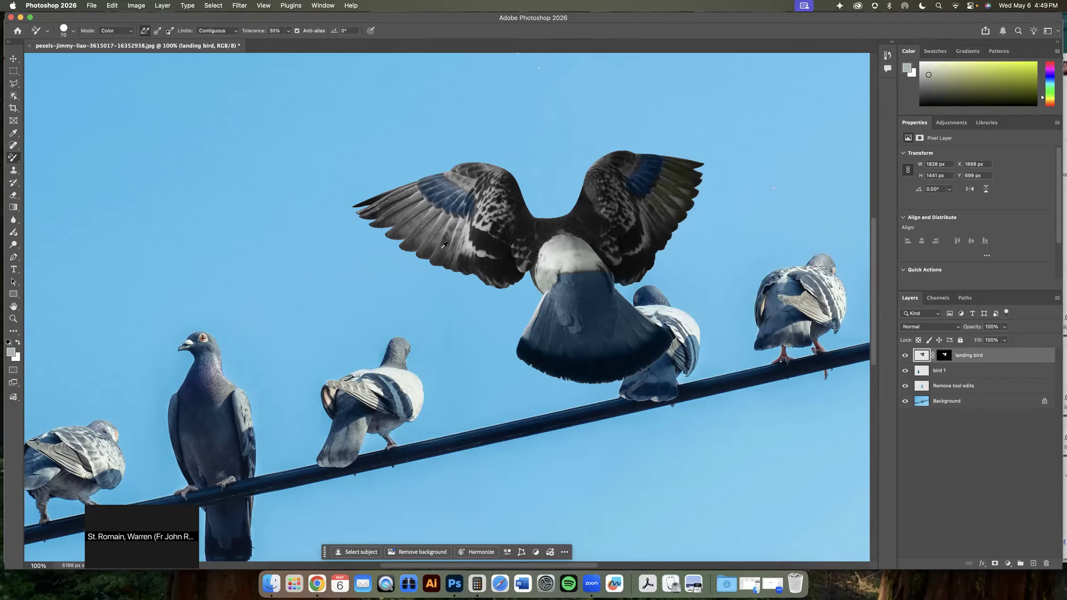
Sample more pigeon colors and paint additional strokes across the landing bird's wings and chest
left_click(364, 389, "alt")
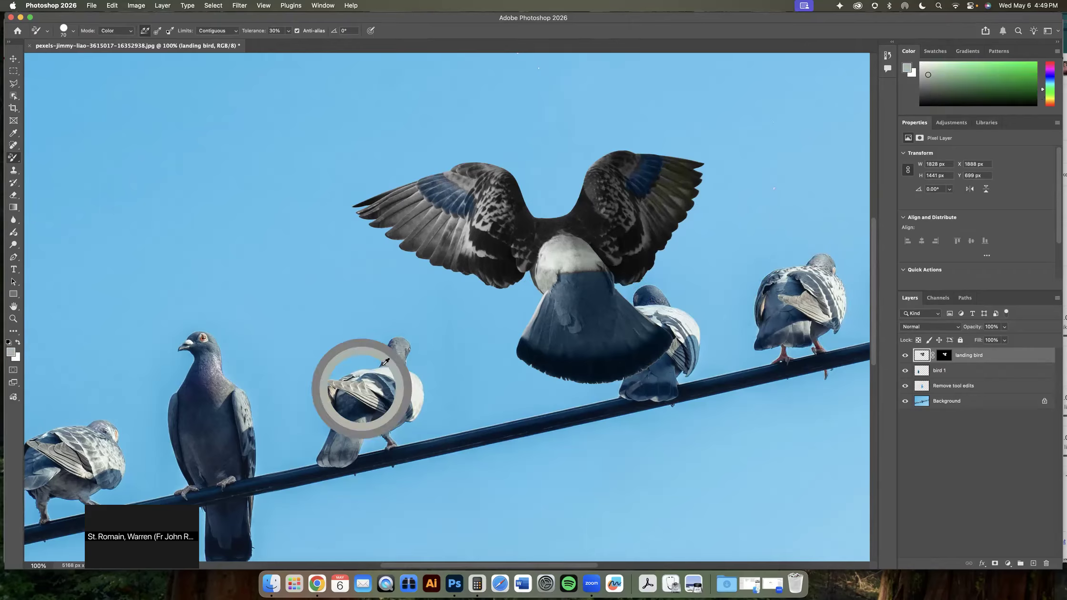
mouse_move(401, 196)
left_mouse_down()
mouse_move(366, 212)
mouse_move(426, 250)
mouse_move(451, 255)
mouse_move(462, 245)
left_mouse_up()
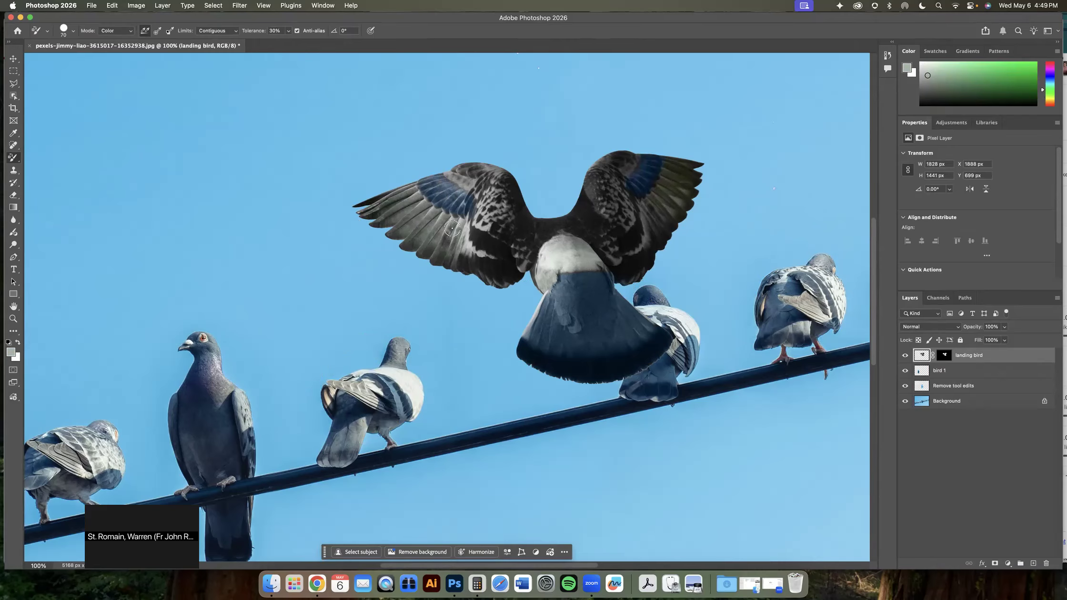
left_click(392, 388, "alt")
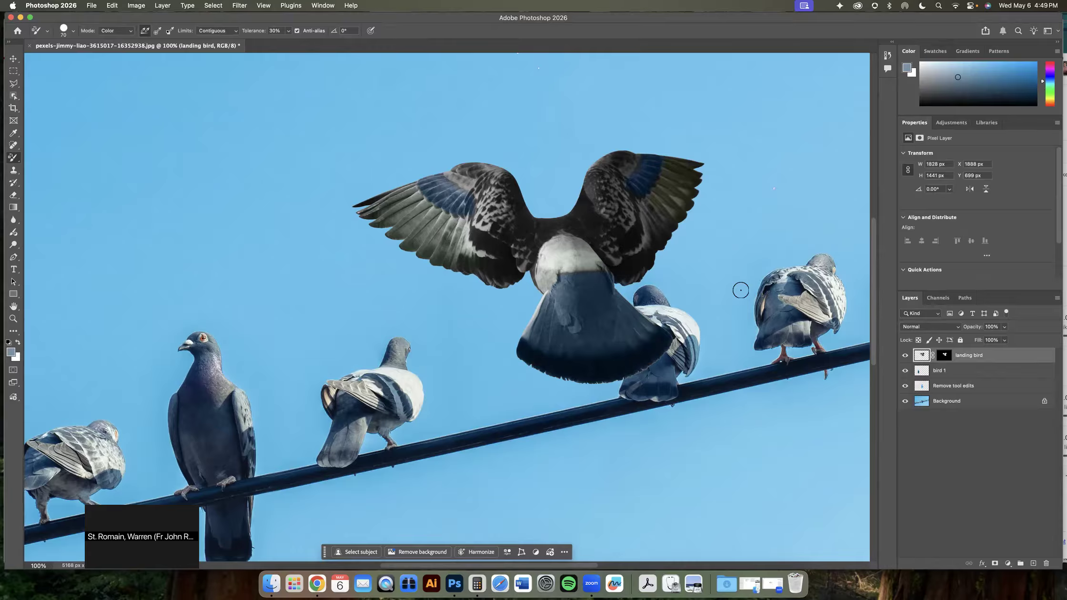
mouse_move(632, 172)
left_mouse_down()
mouse_move(636, 161)
mouse_move(619, 162)
mouse_move(633, 154)
left_mouse_up()
mouse_move(482, 173)
left_mouse_down()
mouse_move(459, 168)
mouse_move(509, 180)
left_mouse_up()
left_click_drag(553, 220, 570, 204)
Nudge the landing bird slightly left with the Move tool
key("super+minus")
key("super+minus")
key("super+minus")
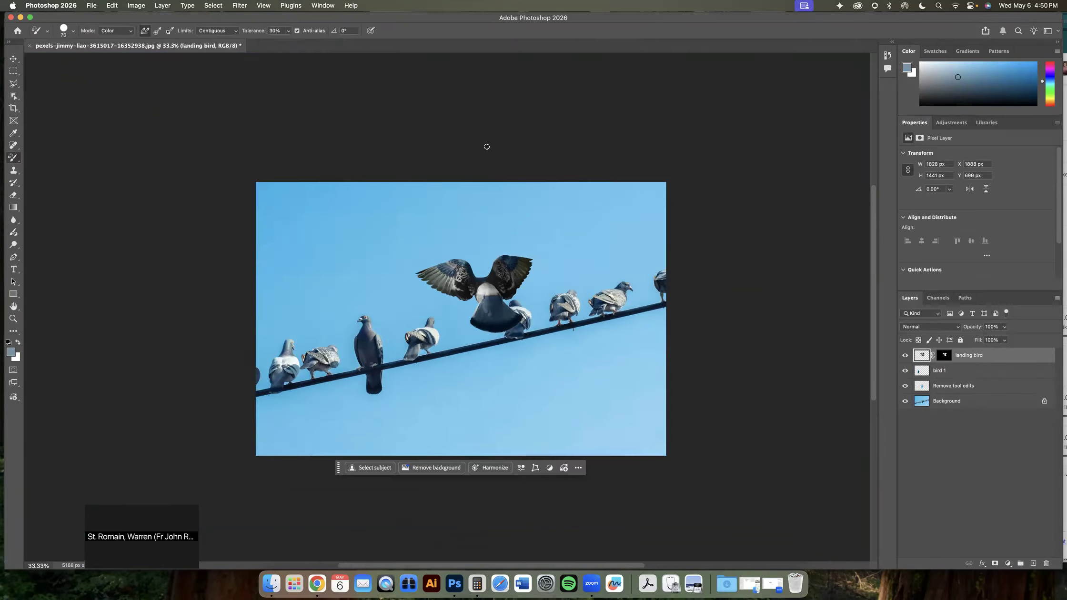
left_click(14, 58)
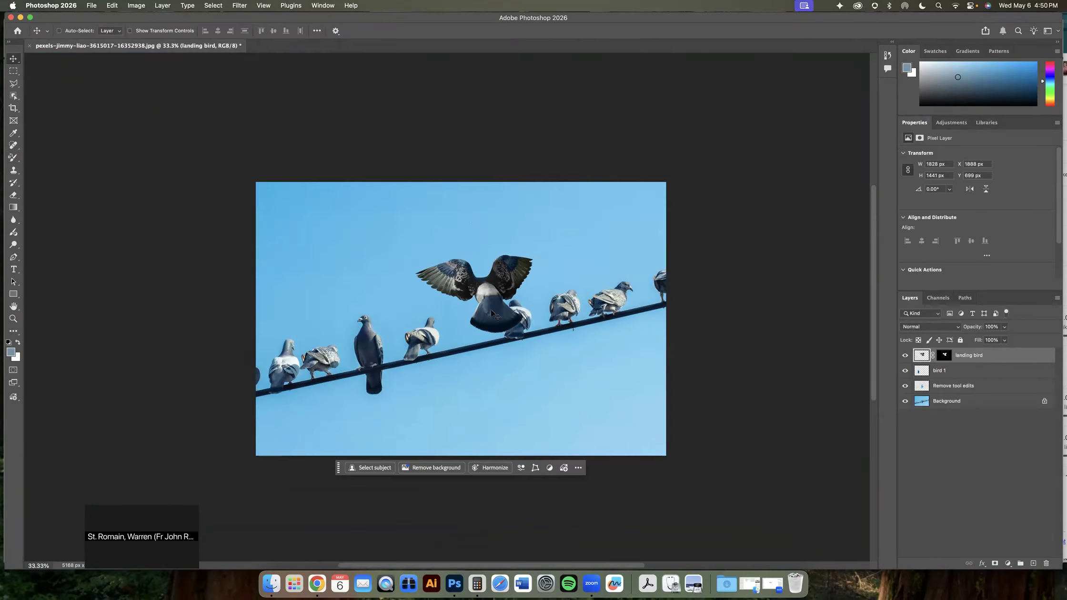
left_click_drag(496, 299, 490, 300)
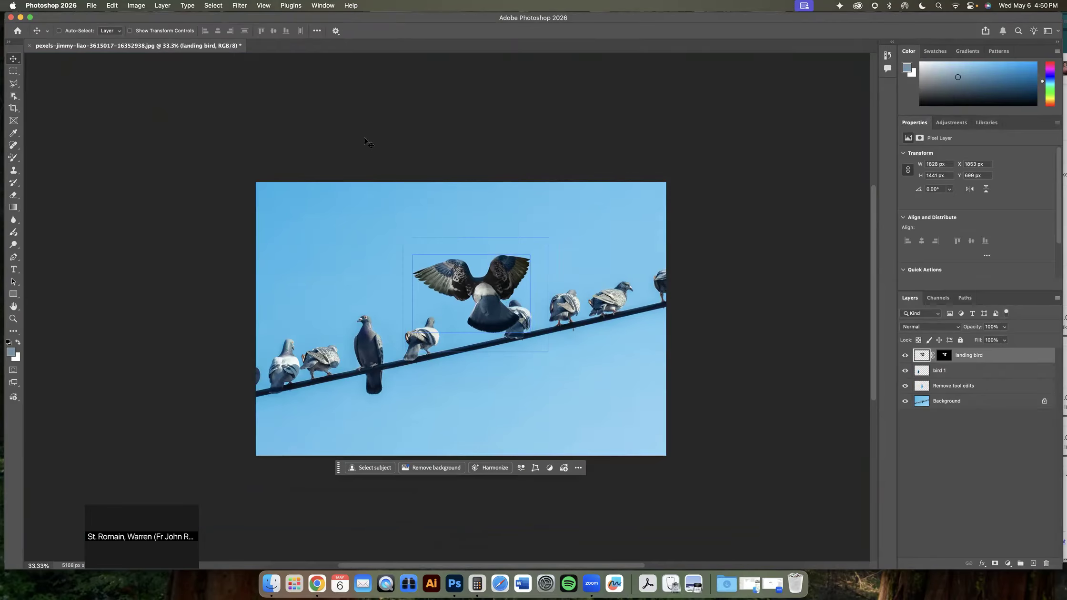
Scale the landing bird down to about 91 percent, commit, and nudge it slightly lower left
left_click(137, 6)
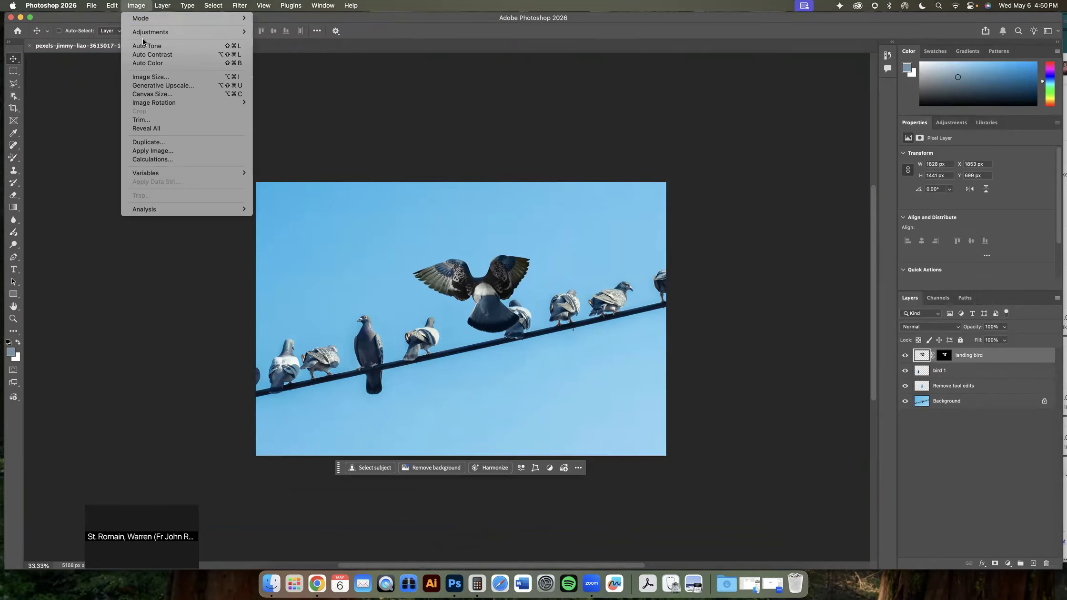
left_click(116, 8)
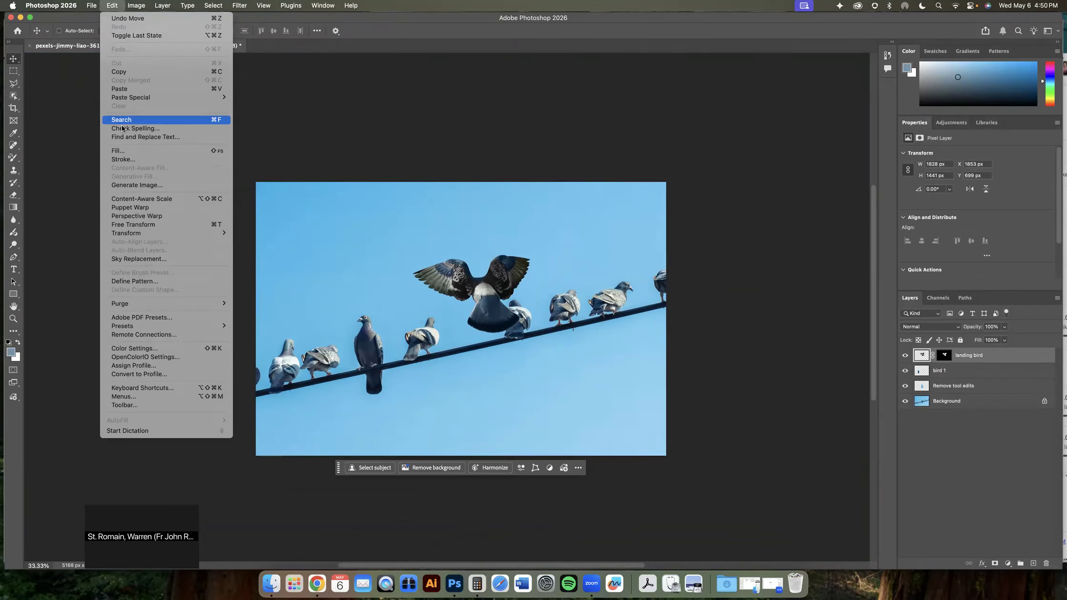
mouse_move(208, 234)
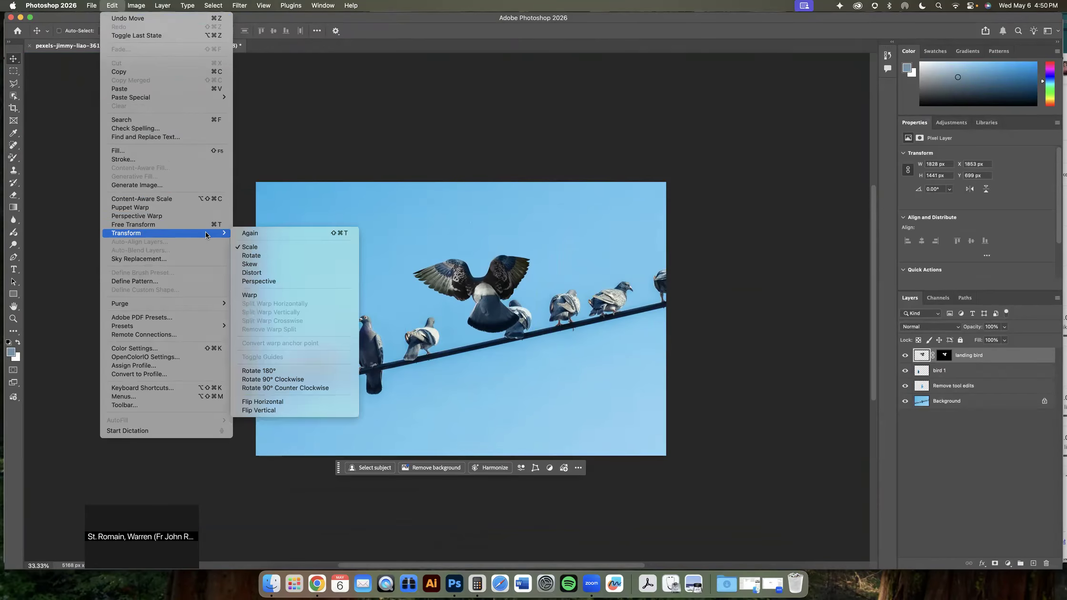
left_click(256, 248)
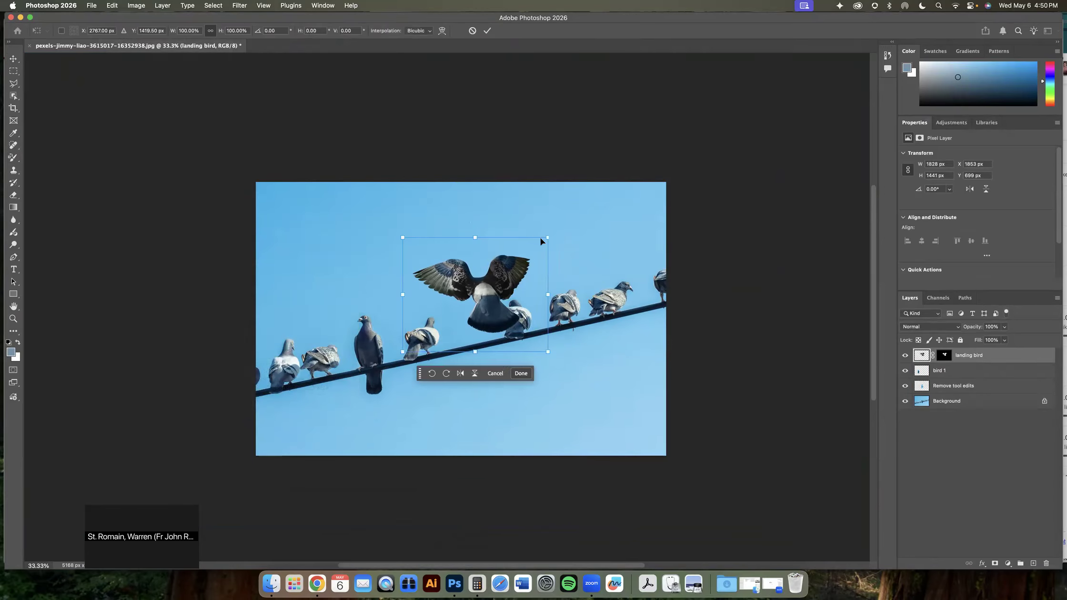
left_click_drag(547, 238, 534, 247)
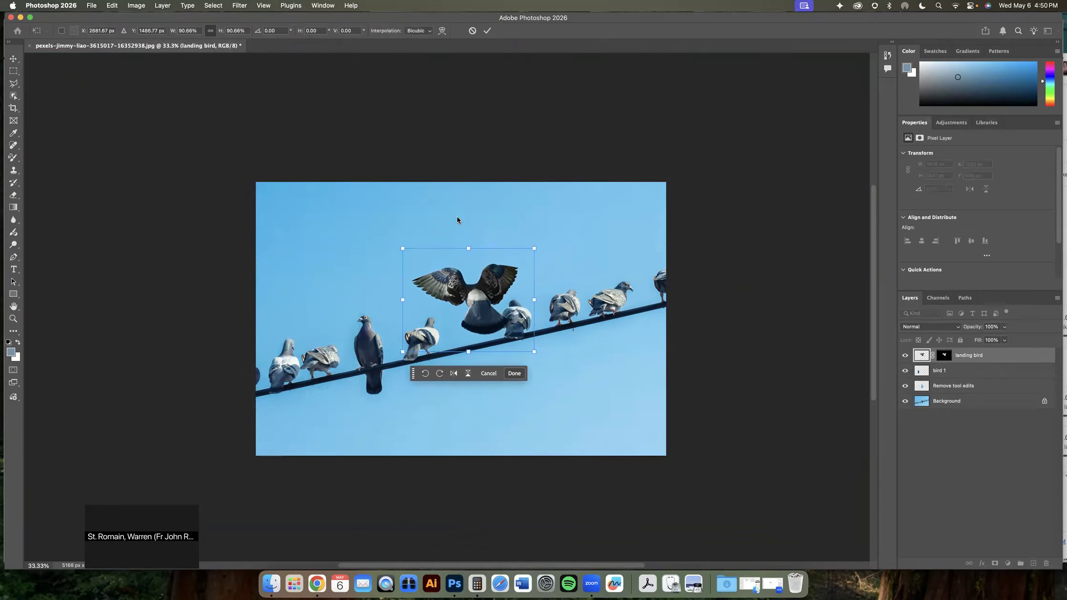
left_click(487, 31)
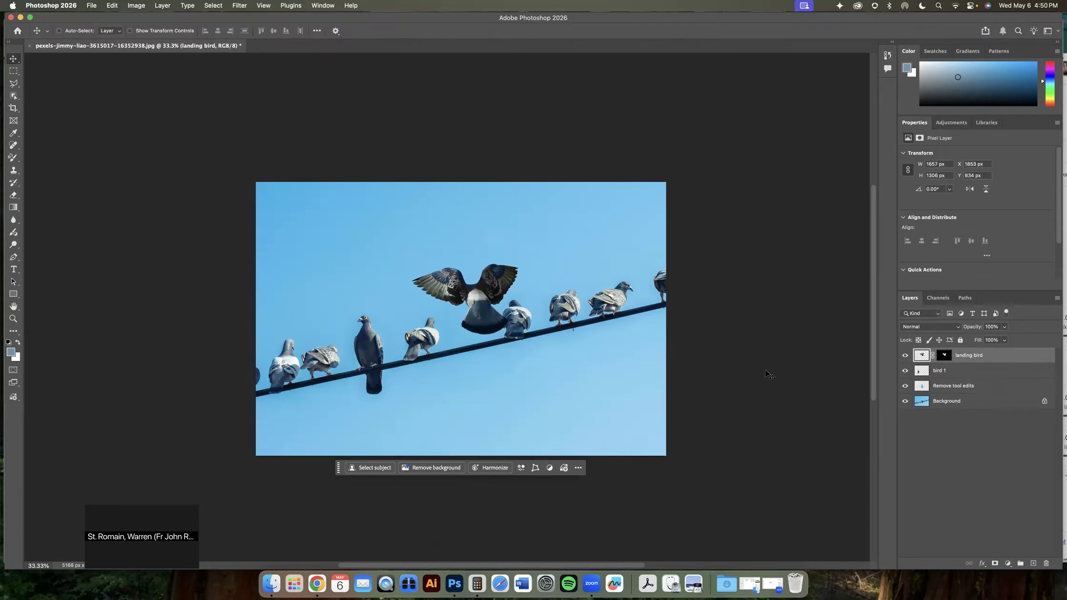
left_click_drag(492, 323, 487, 325)
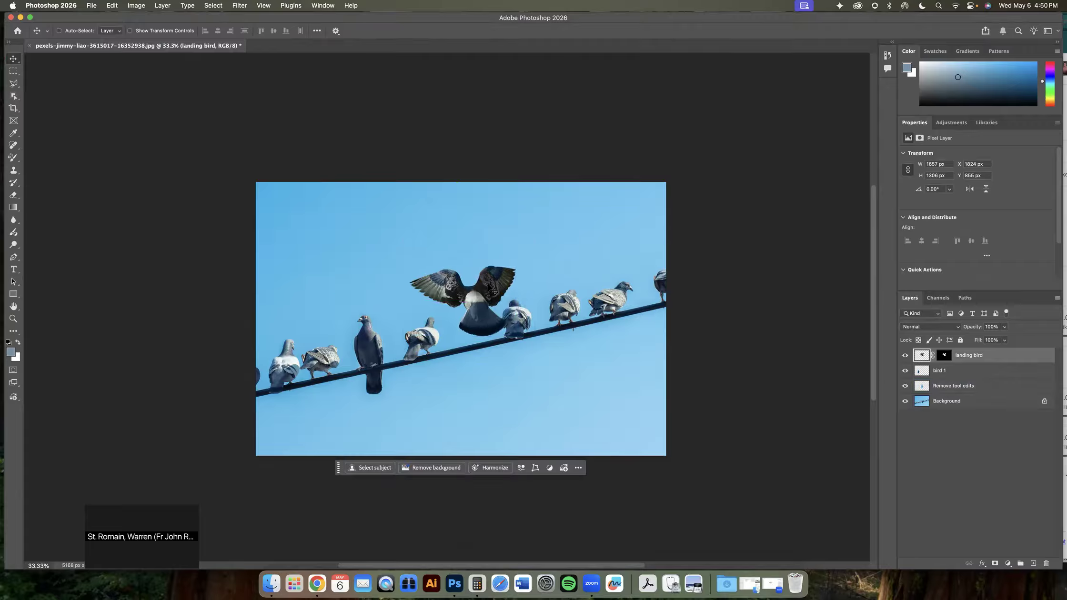